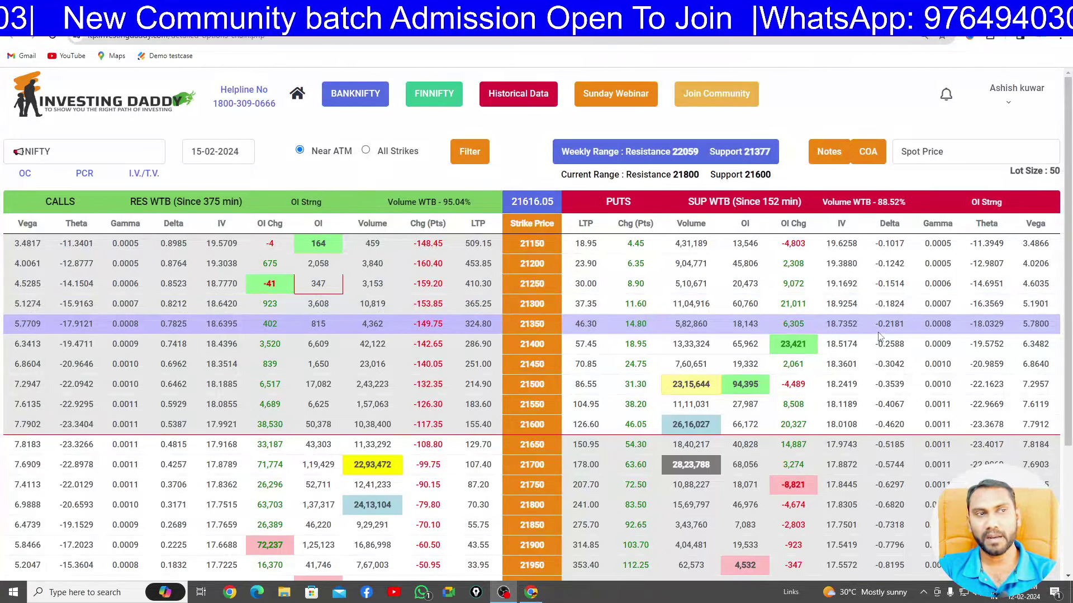
Switch to the Opstra paper portfolio and expand the BANKNIFTY weekly range trade to review its positions and P&L
key("ctrl+Tab")
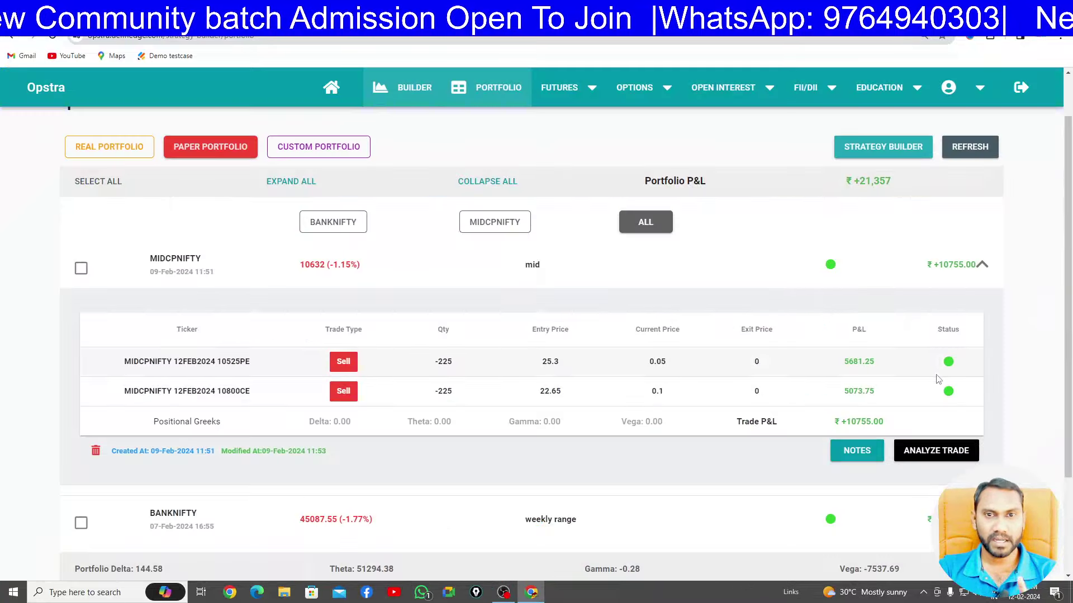
scroll(936, 377, "down", 3)
left_click(587, 394)
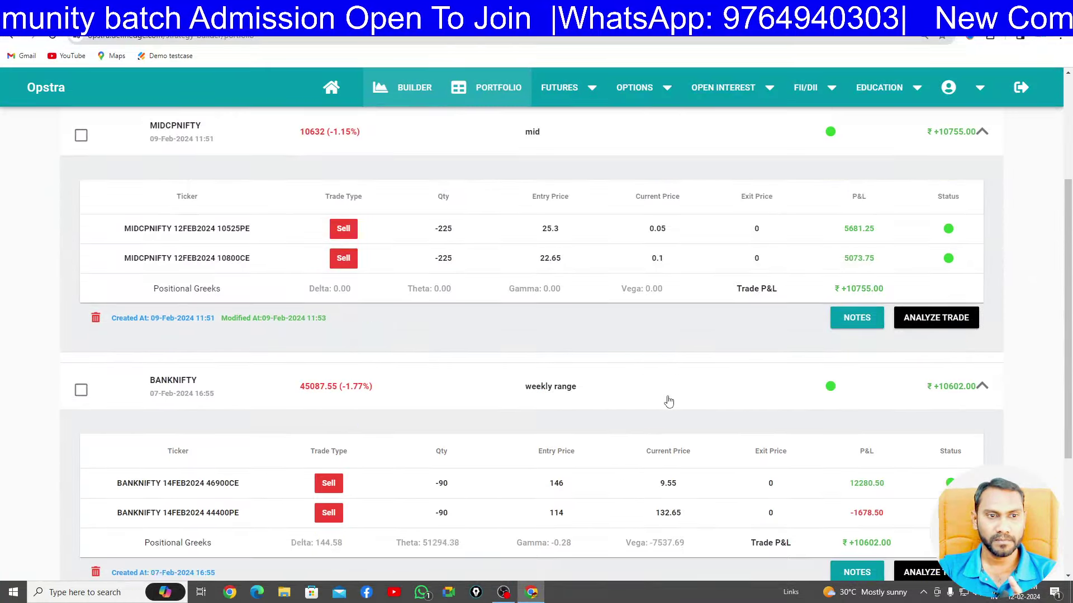
scroll(681, 402, "down", 3)
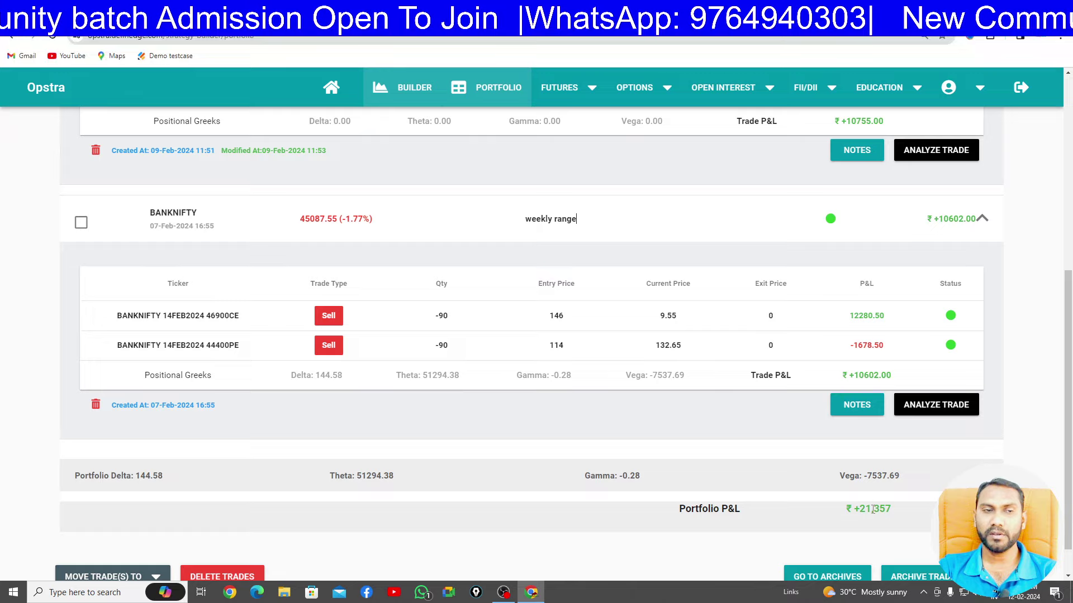
Review the Nifty Bank 5-minute chart in TradingView, and examine the BANKNIFTY option chain and its weekly range on Investing Daddy
left_click(218, 11)
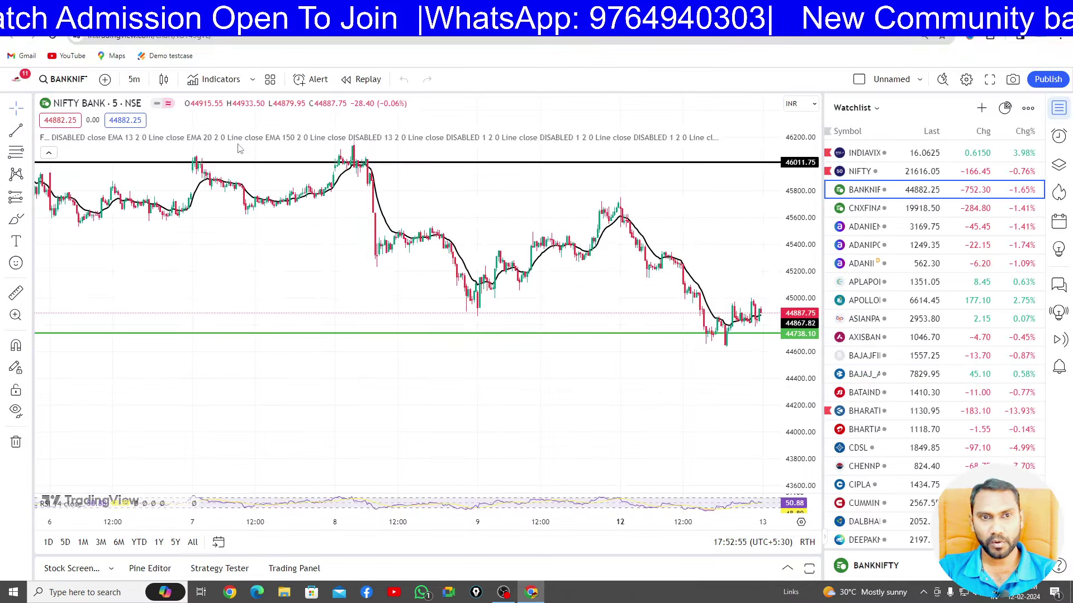
left_click_drag(662, 391, 560, 374)
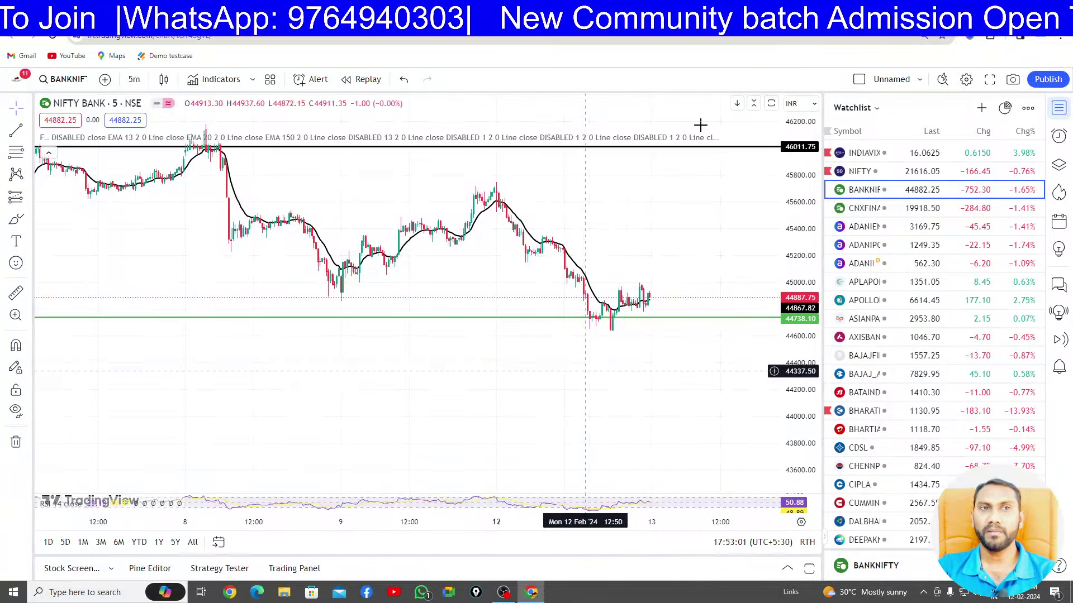
left_click(615, 8)
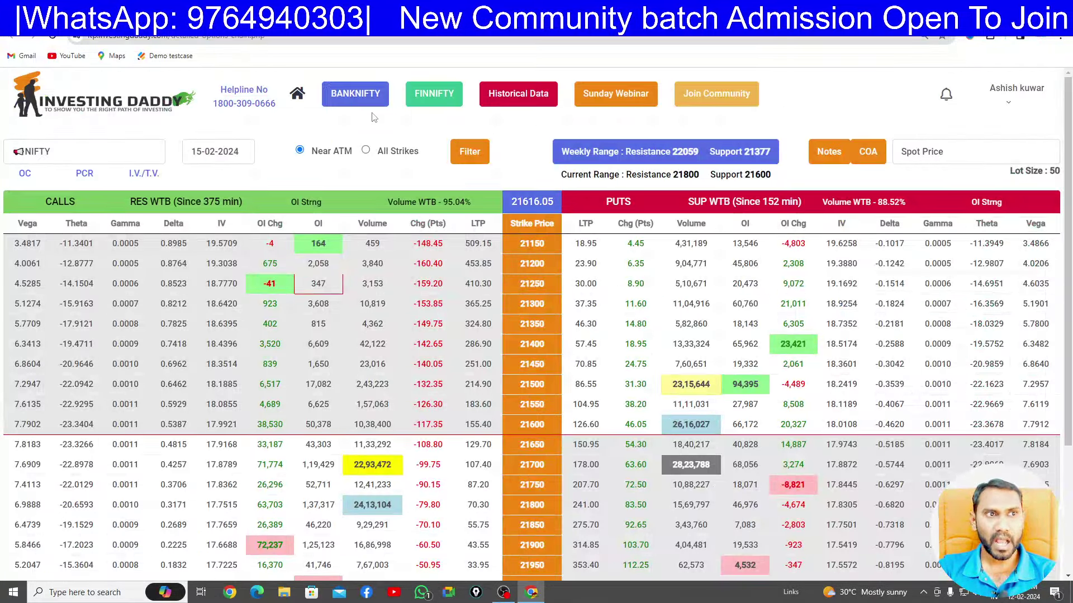
left_click(356, 93)
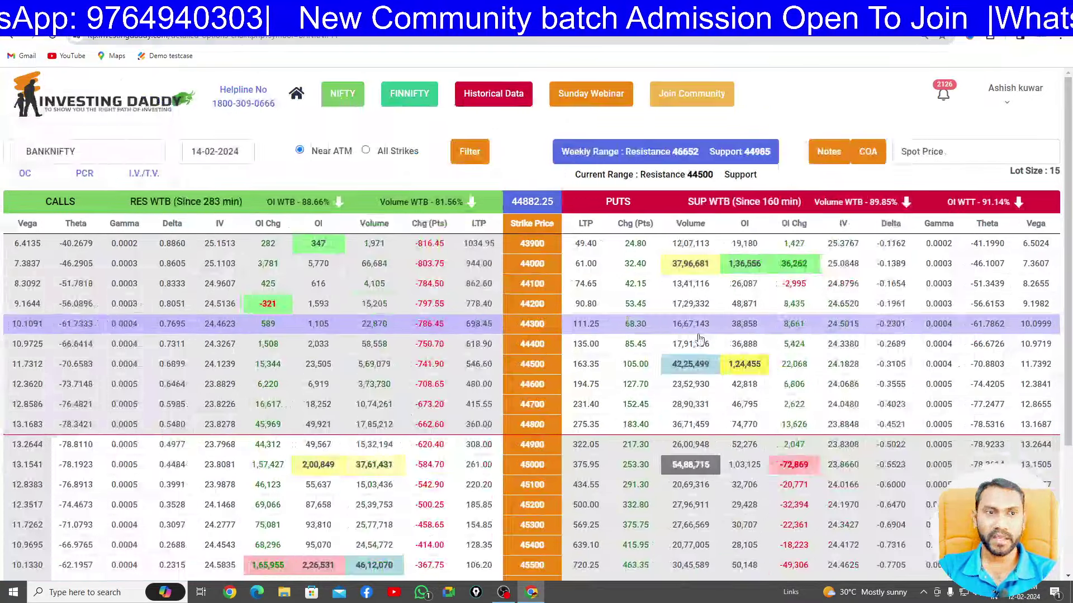
scroll(600, 290, "down", 1)
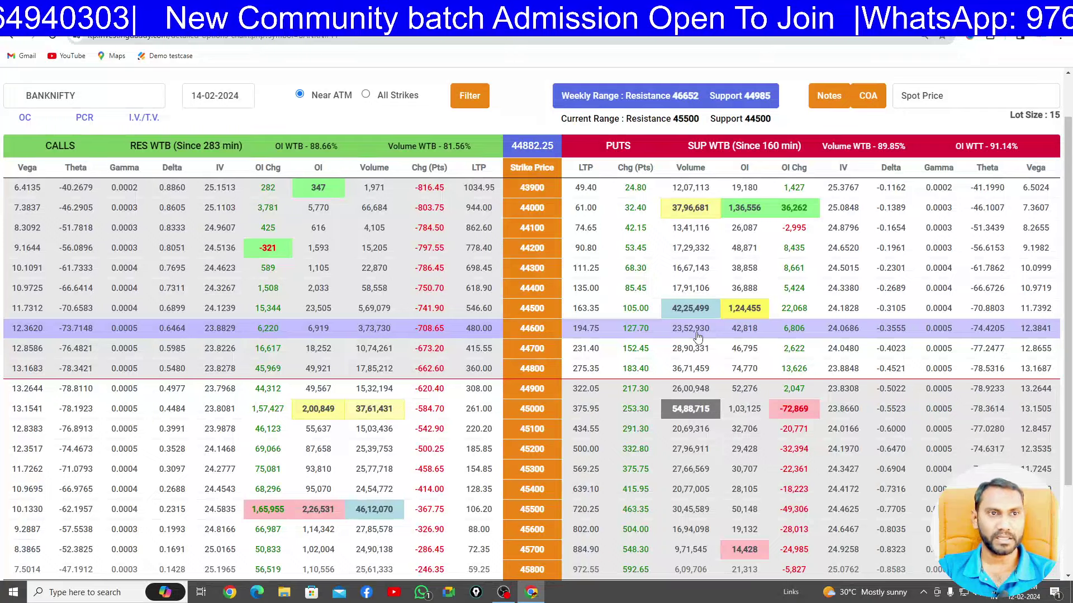
scroll(609, 287, "up", 1)
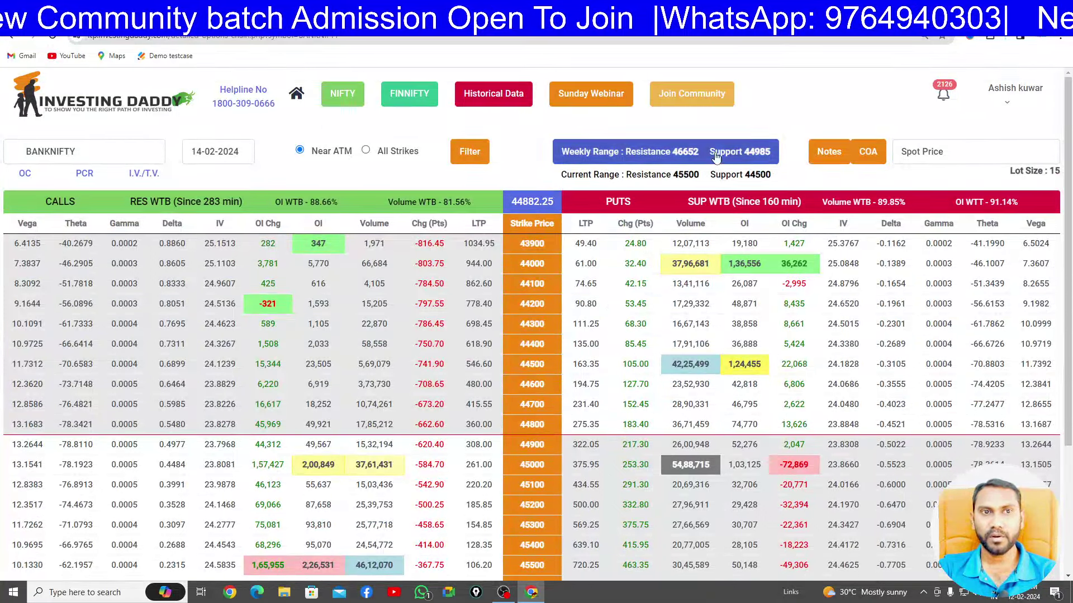
Return to the Opstra portfolio and analyze the BANKNIFTY weekly range trade on its payoff chart
left_click(235, 11)
scroll(551, 314, "down", 1)
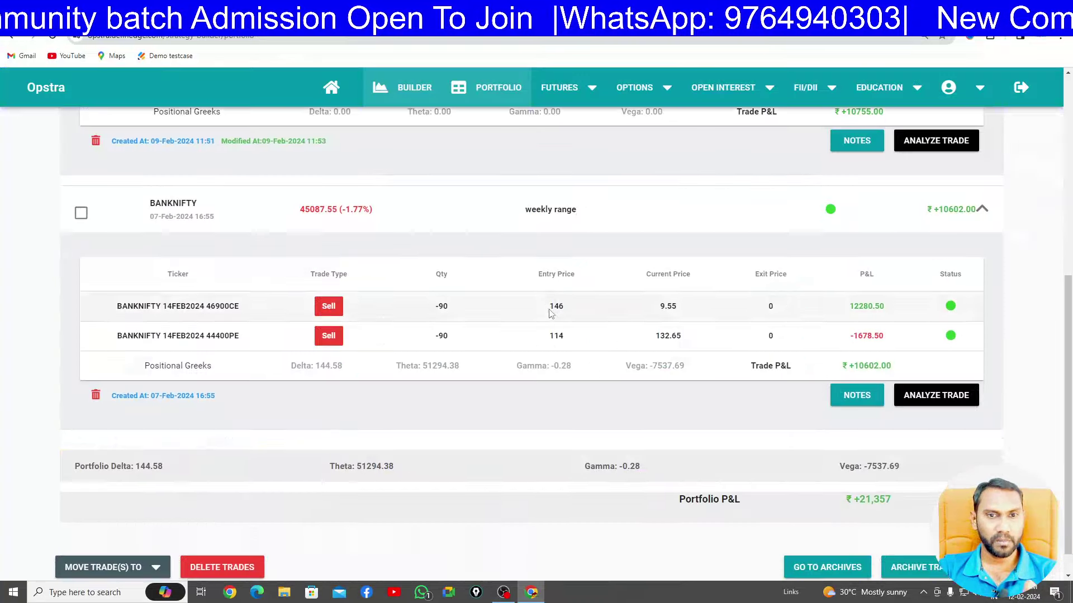
scroll(551, 313, "down", 1)
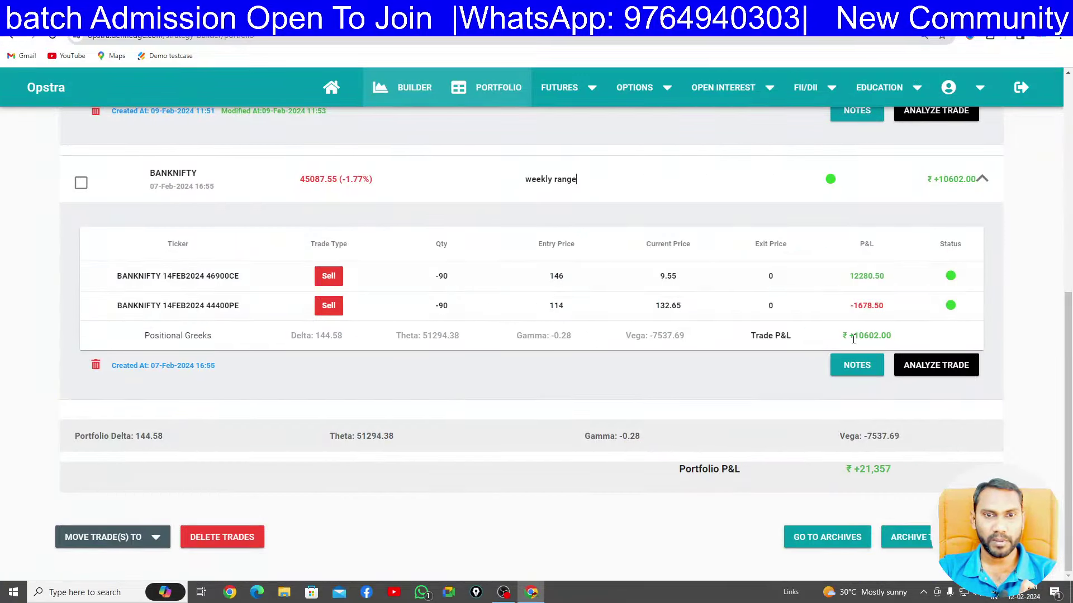
left_click(936, 365)
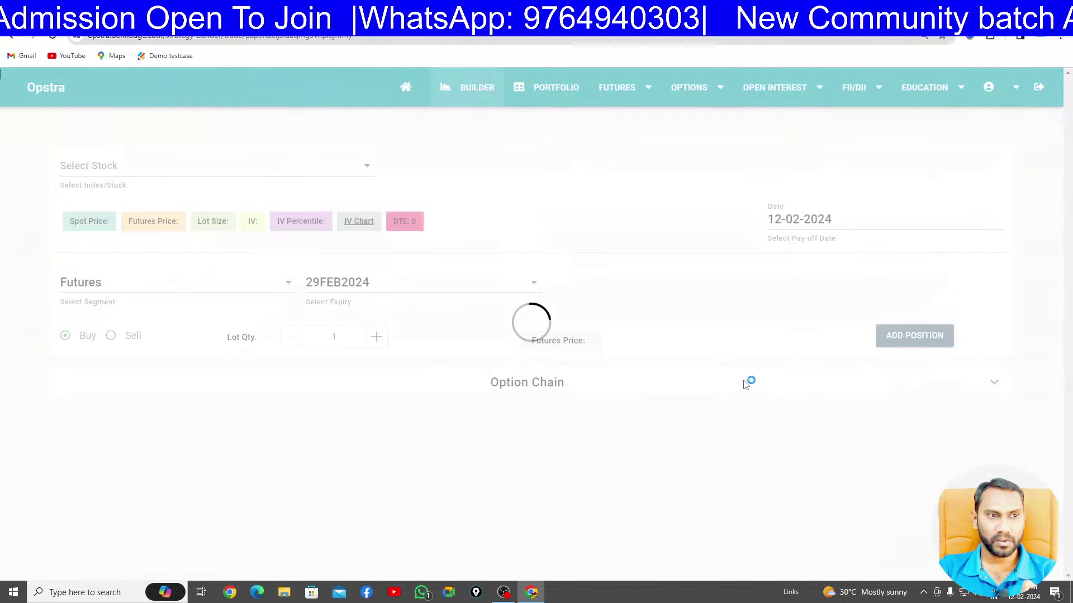
scroll(743, 384, "down", 5)
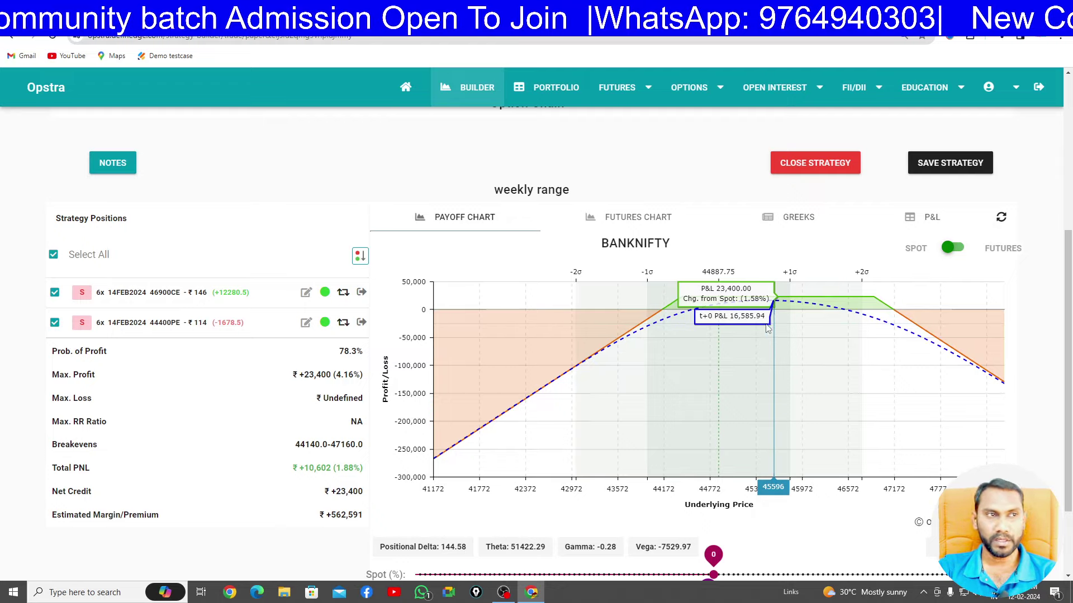
Check the Nifty Bank chart in TradingView, and bring up the FINNIFTY option chain with its call and put tables
key("ctrl+Tab")
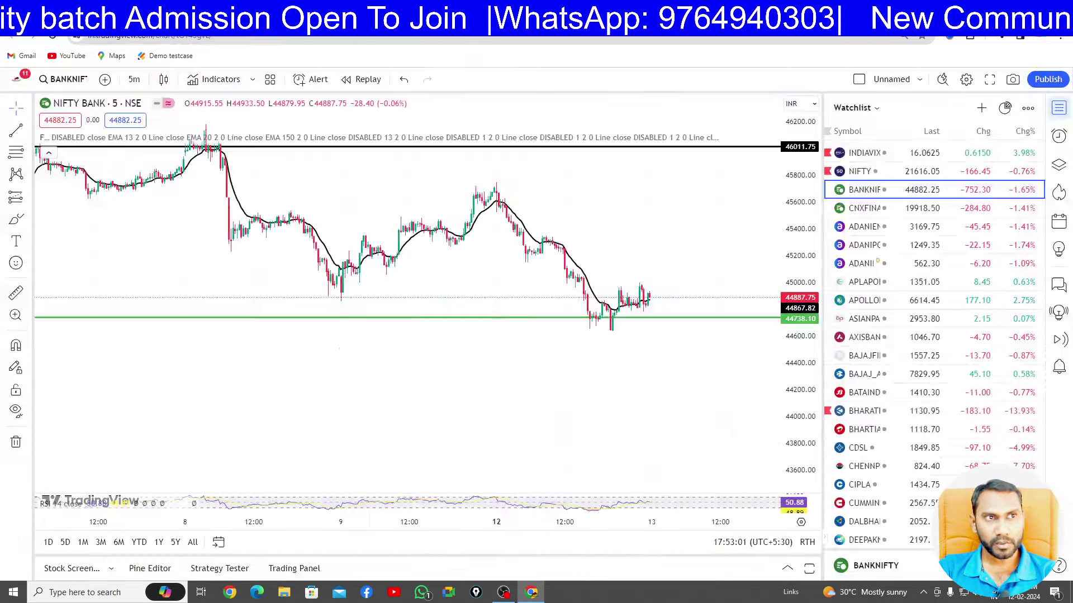
left_click_drag(597, 362, 596, 367)
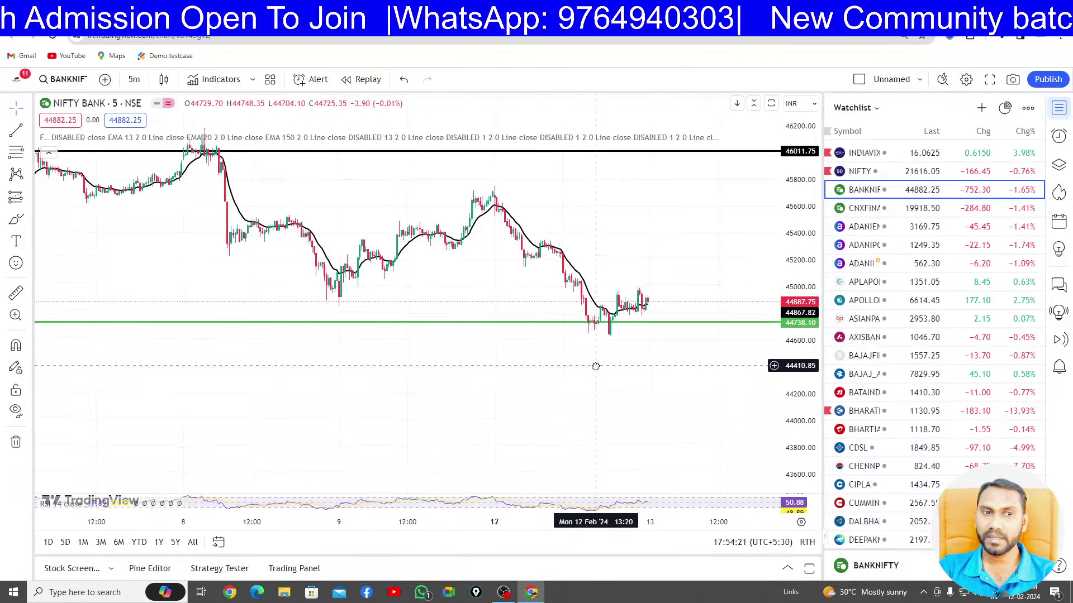
key("ctrl+Tab")
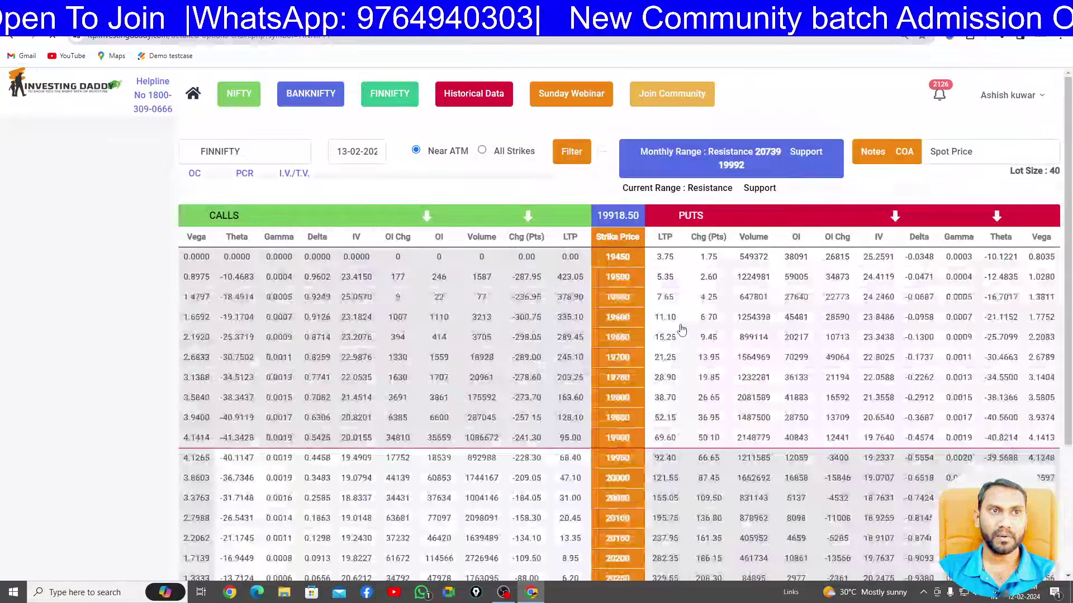
scroll(680, 330, "down", 2)
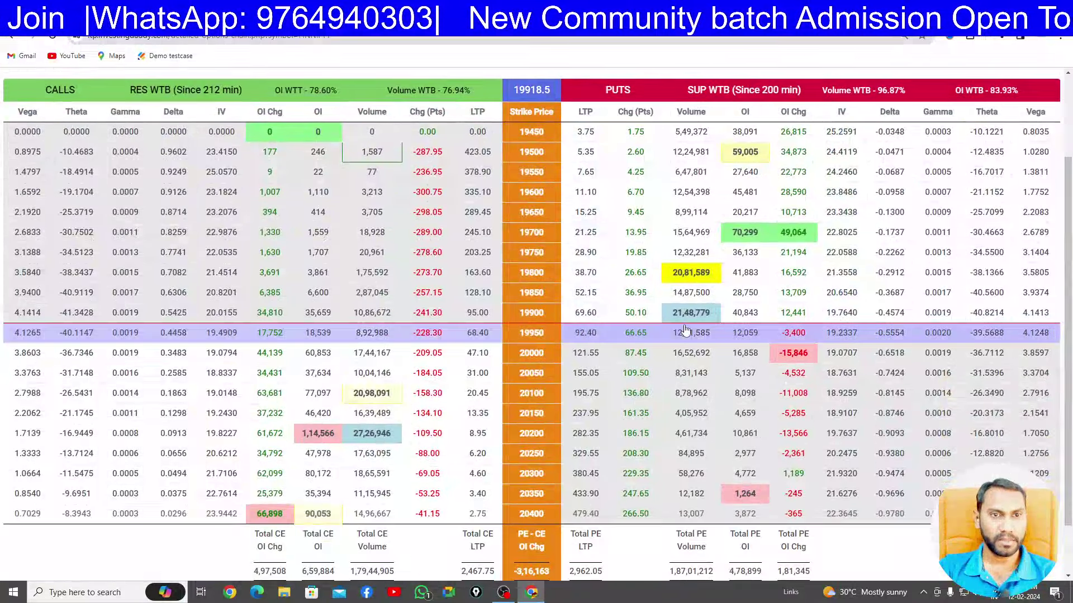
Open the screen annotation tool, circle the put-side volume and OI columns with the pen, and clear the circle
left_click(475, 592)
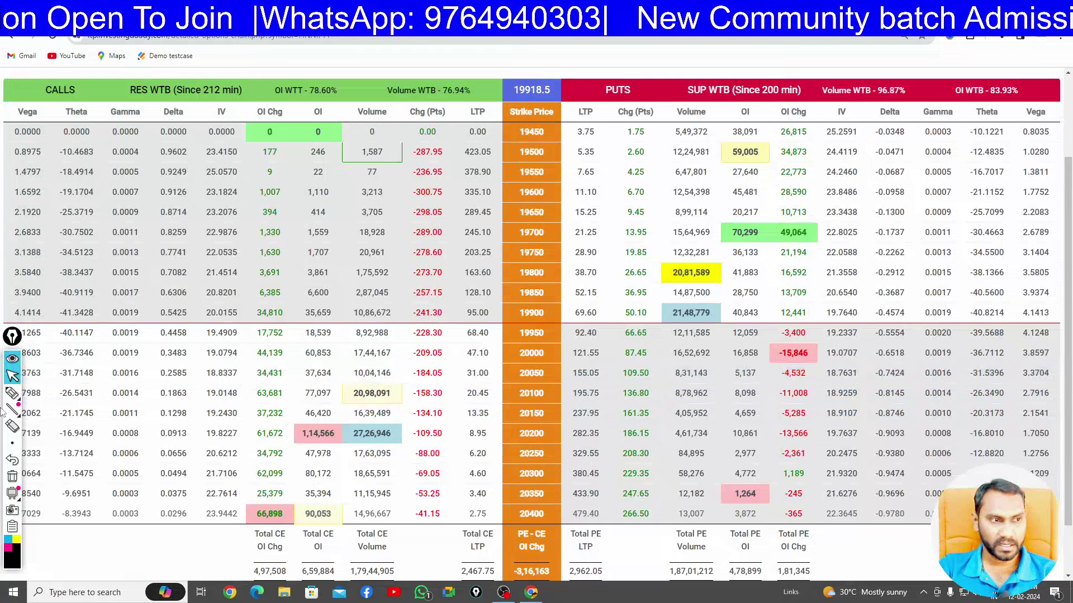
left_click(11, 393)
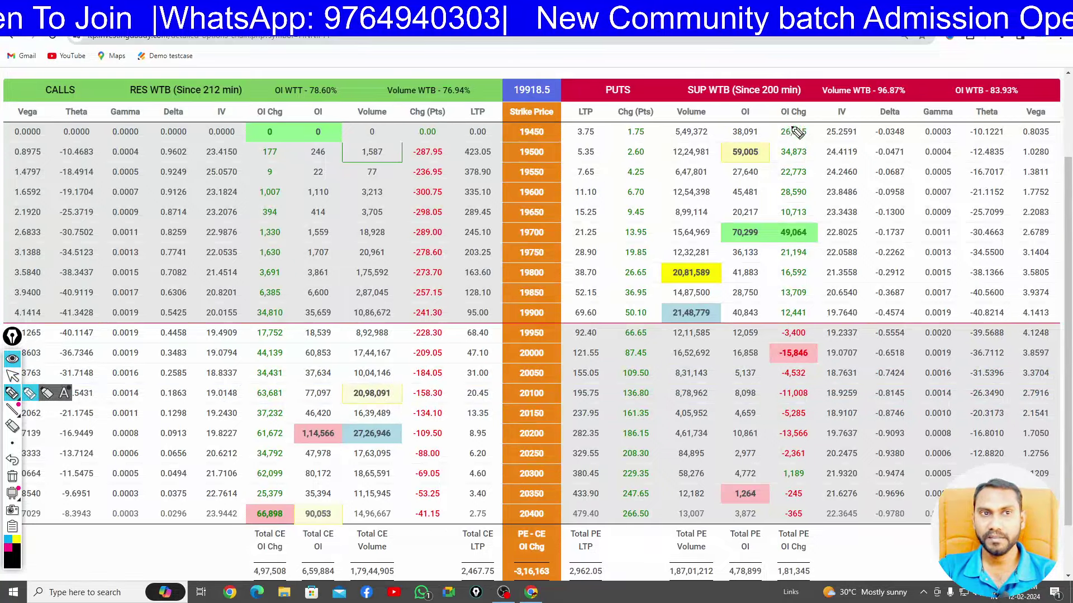
mouse_move(710, 115)
left_mouse_down()
mouse_move(634, 320)
mouse_move(856, 174)
mouse_move(725, 111)
left_mouse_up()
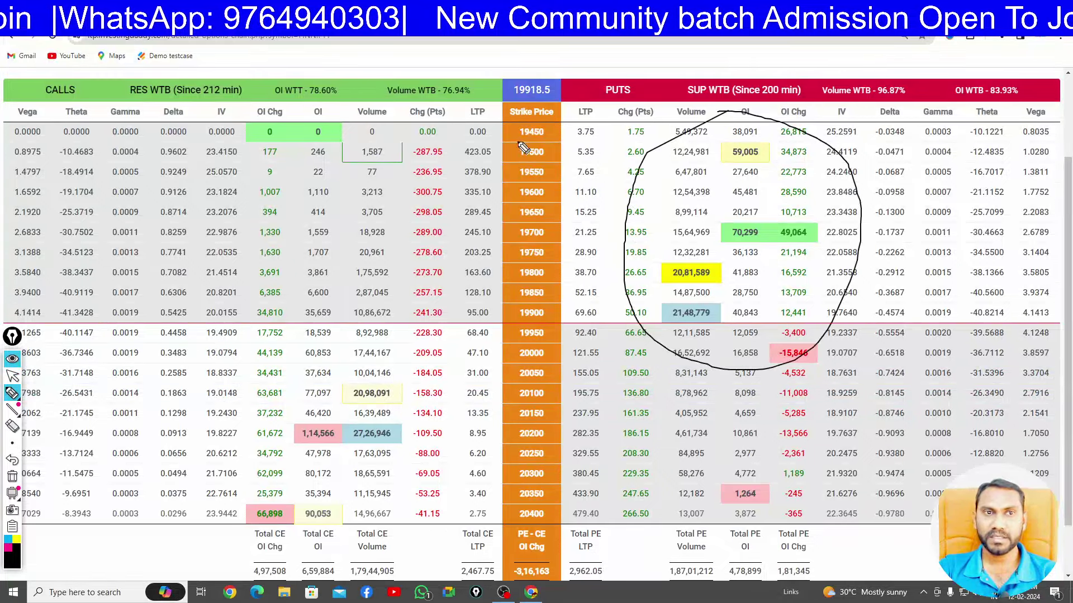
left_click(12, 477)
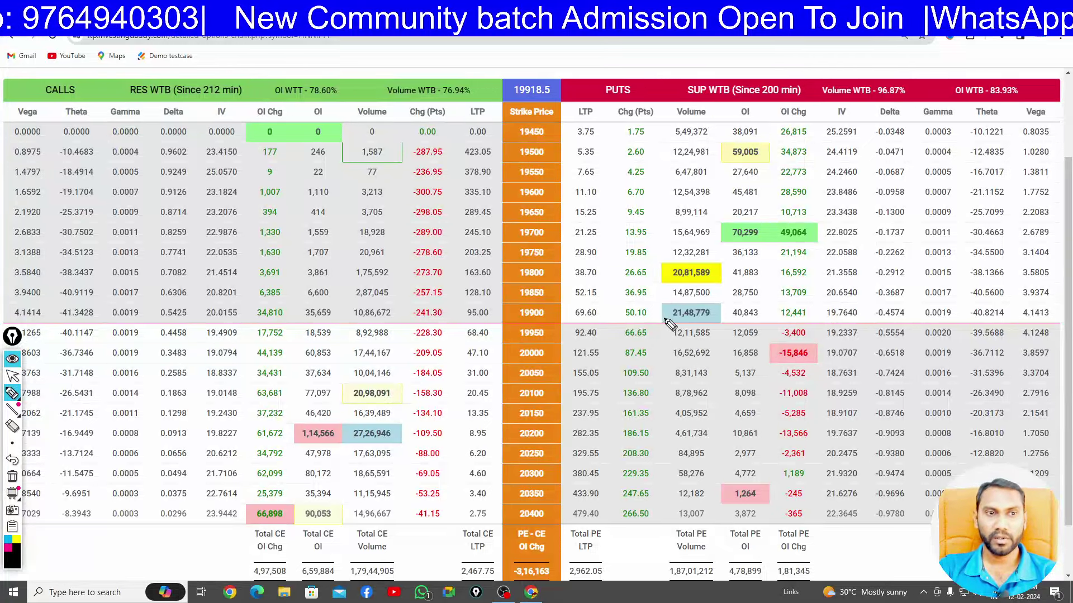
Mark put volume from 19900 to 19800 and put OI from 19700 to 19500 with arrows and strike marks, and clear them
mouse_move(665, 319)
left_mouse_down()
mouse_move(635, 295)
mouse_move(648, 271)
mouse_move(663, 273)
mouse_move(656, 280)
left_mouse_up()
left_click_drag(520, 323, 560, 320)
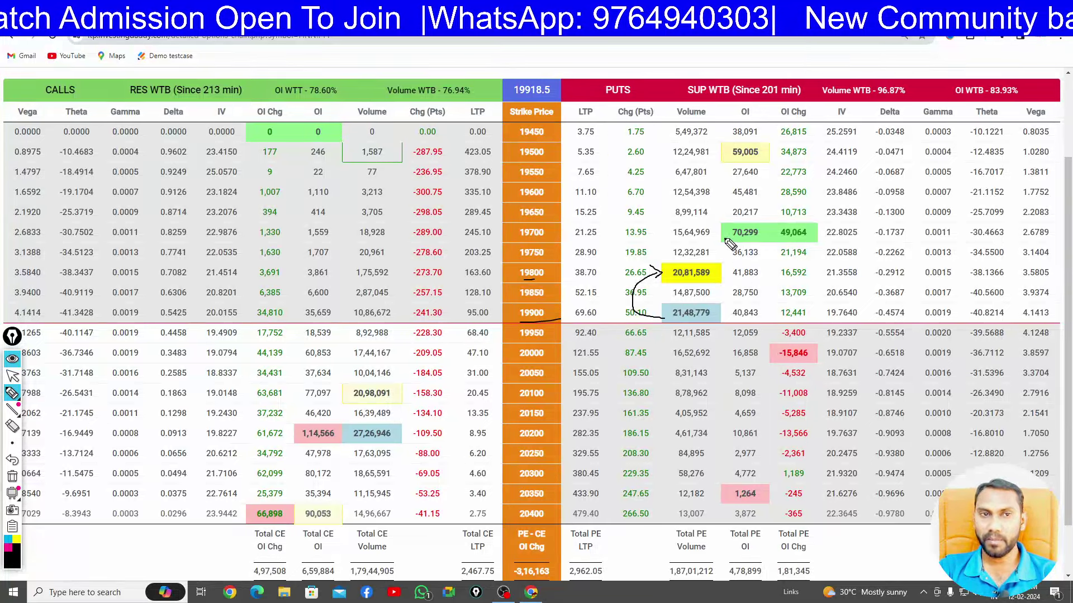
mouse_move(725, 240)
left_mouse_down()
mouse_move(694, 215)
mouse_move(713, 148)
mouse_move(720, 161)
left_mouse_up()
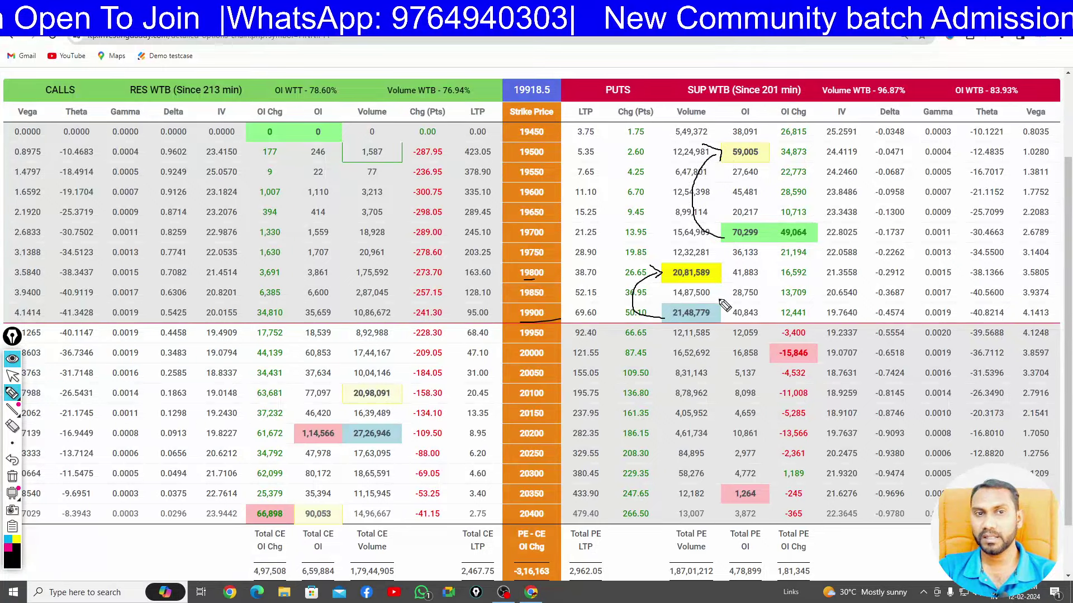
mouse_move(513, 240)
left_mouse_down()
mouse_move(553, 243)
mouse_move(554, 150)
mouse_move(558, 158)
left_mouse_up()
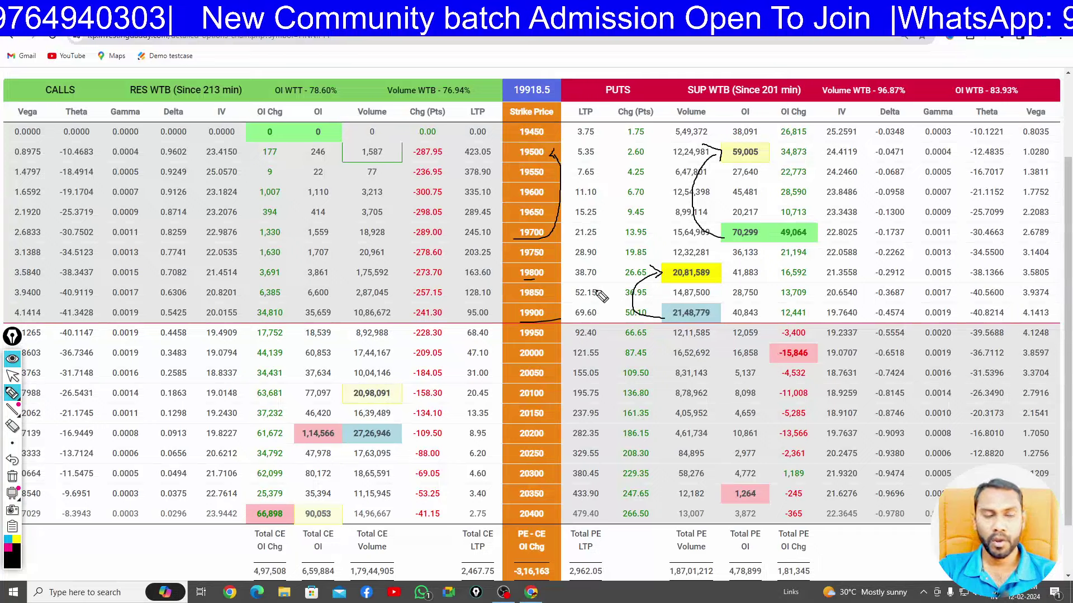
left_click(12, 478)
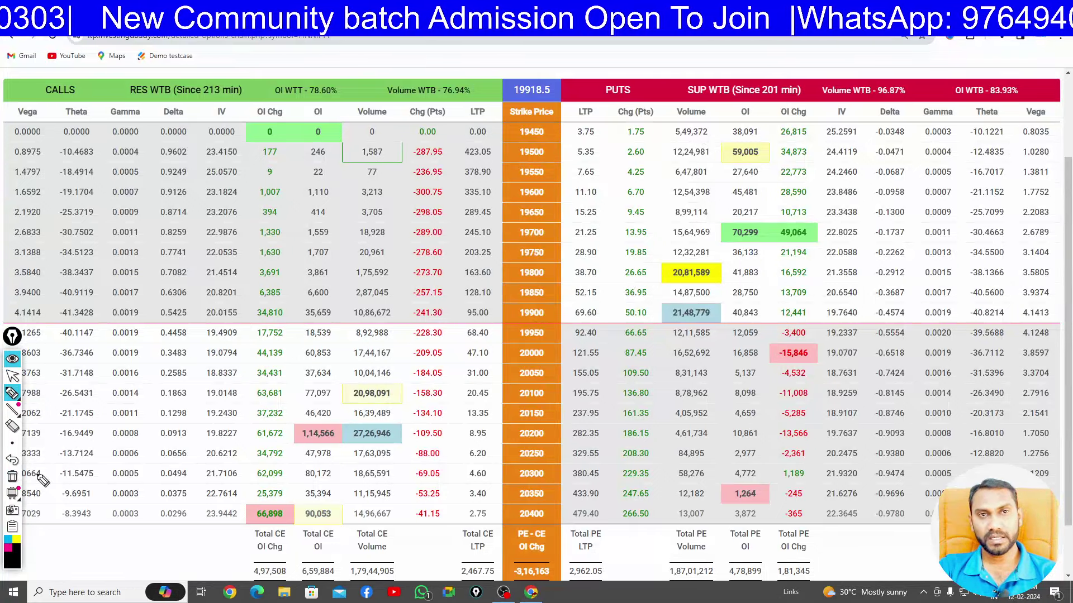
Circle the 20100 and 20200 call volumes, replace the circle with an arrow from 20200 to 20100 and strike underlines, and clear everything
mouse_move(392, 371)
left_mouse_down()
mouse_move(316, 463)
mouse_move(431, 429)
mouse_move(416, 388)
mouse_move(398, 377)
left_mouse_up()
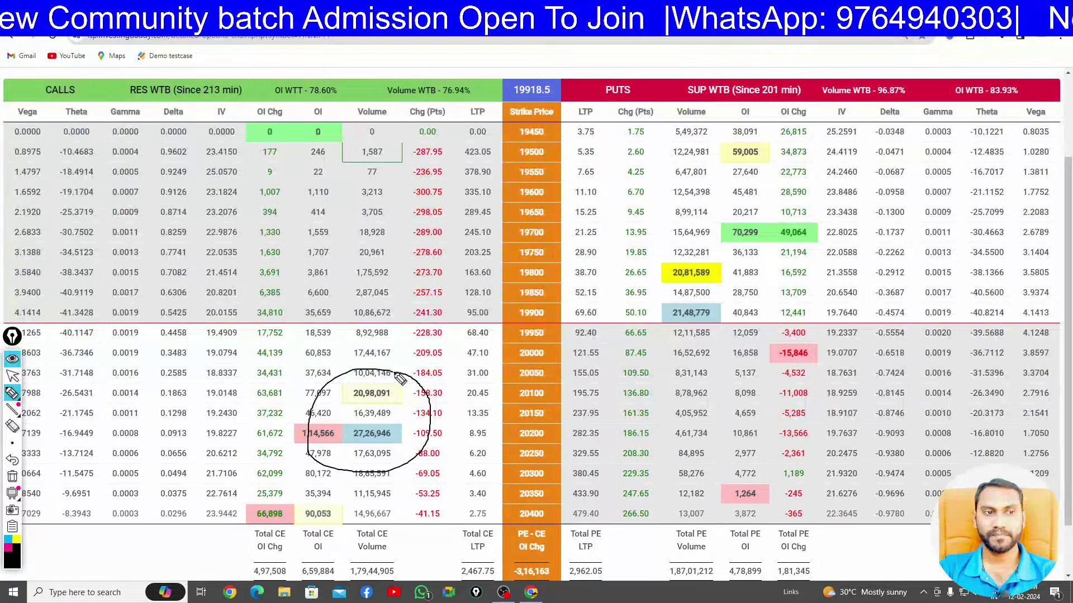
left_click(12, 476)
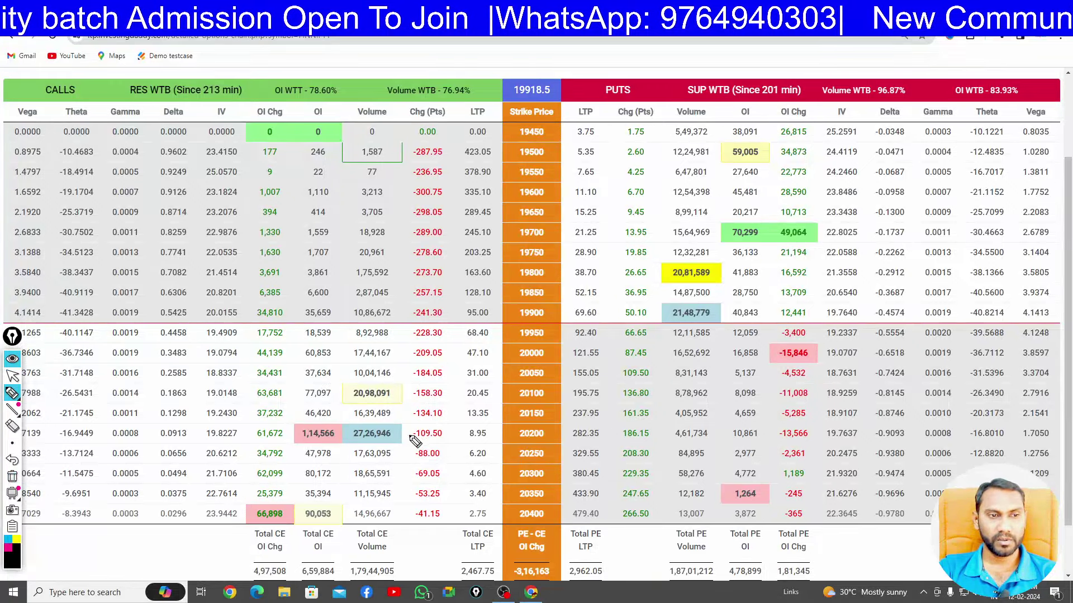
mouse_move(398, 437)
left_mouse_down()
mouse_move(415, 410)
mouse_move(400, 393)
mouse_move(408, 387)
left_mouse_up()
left_click_drag(512, 442, 552, 440)
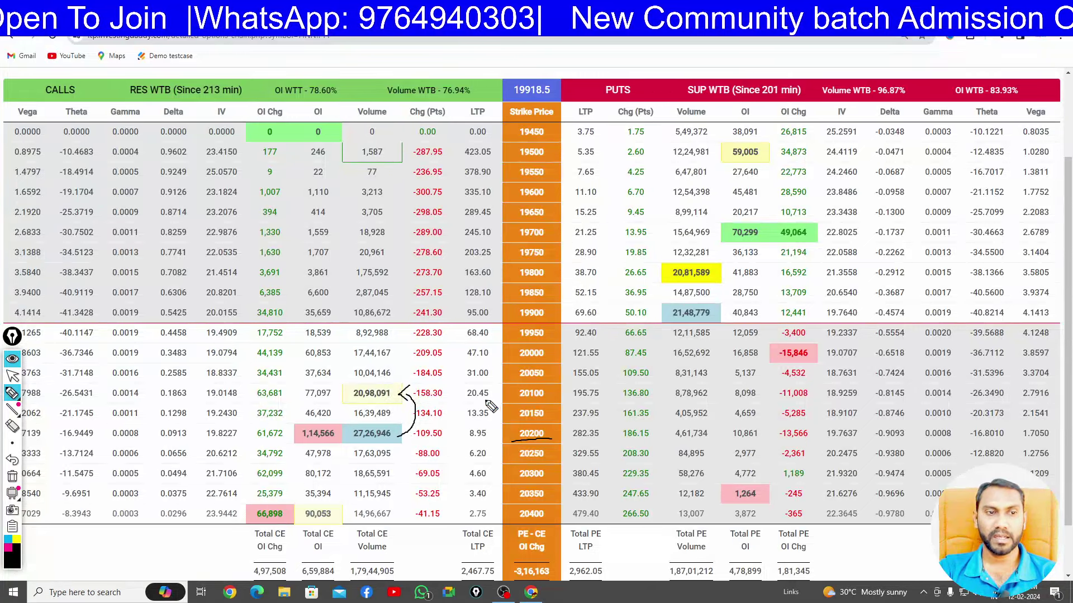
left_click_drag(517, 399, 547, 397)
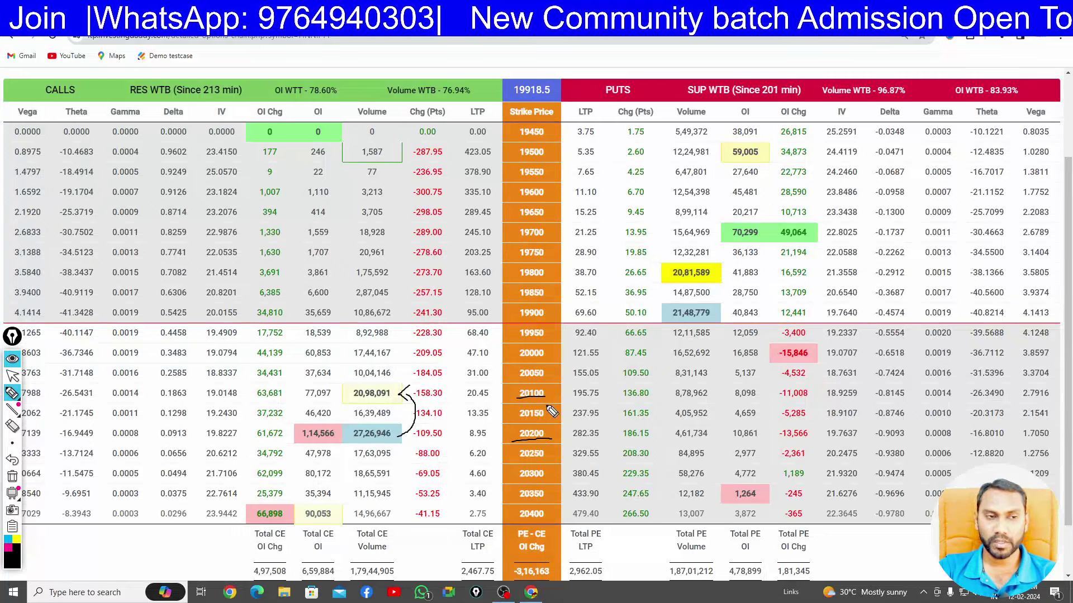
left_click(12, 478)
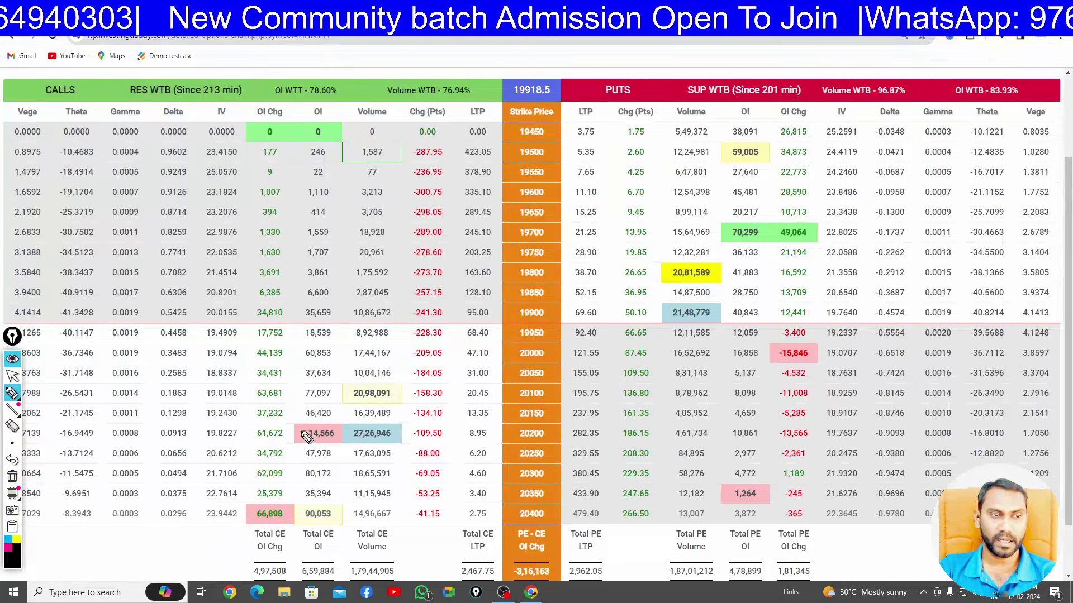
Draw an arrow from the 20200 call OI to the circled 20400 call OI, and clear the drawing
mouse_move(287, 438)
left_mouse_down()
mouse_move(285, 471)
mouse_move(314, 500)
mouse_move(299, 498)
left_mouse_up()
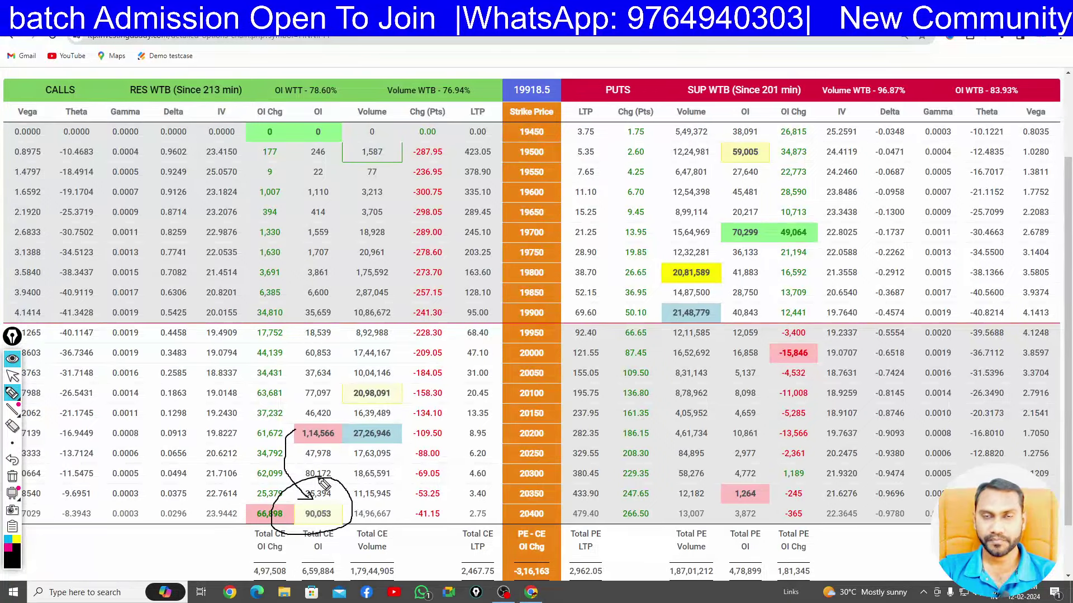
left_click(13, 477)
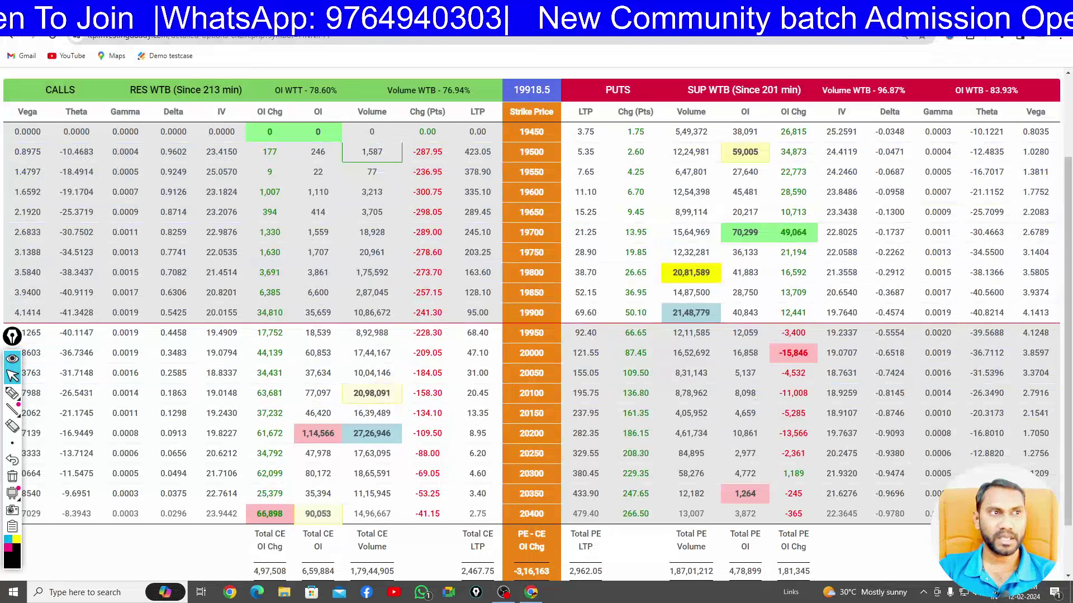
Reload the FINNIFTY option chain for 13-02-2024 with the near-ATM filter, and open the CNXFINANCE chart in TradingView
scroll(681, 158, "up", 3)
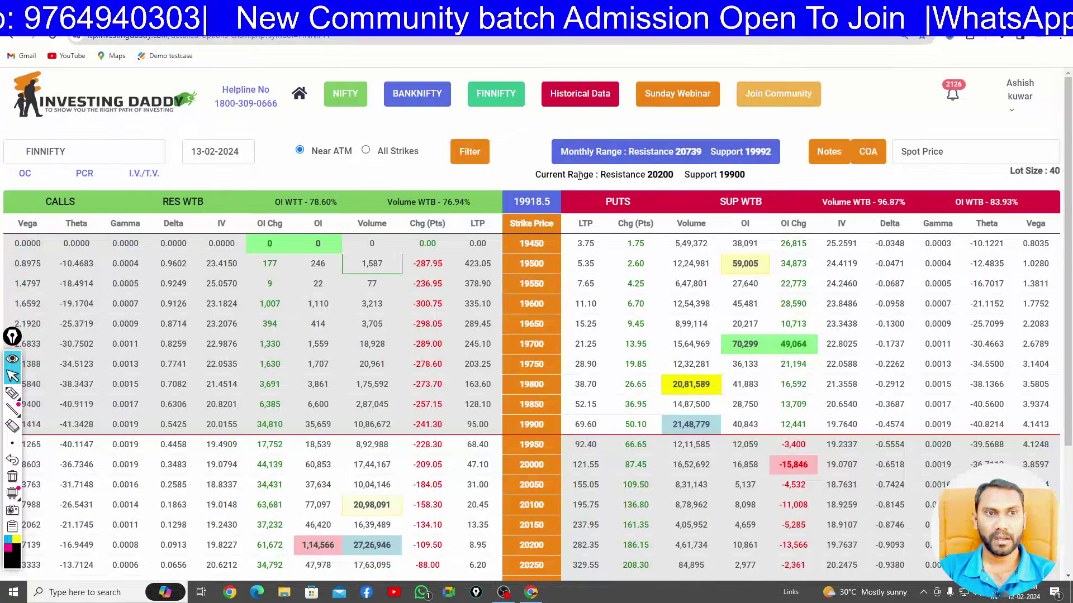
left_click(462, 157)
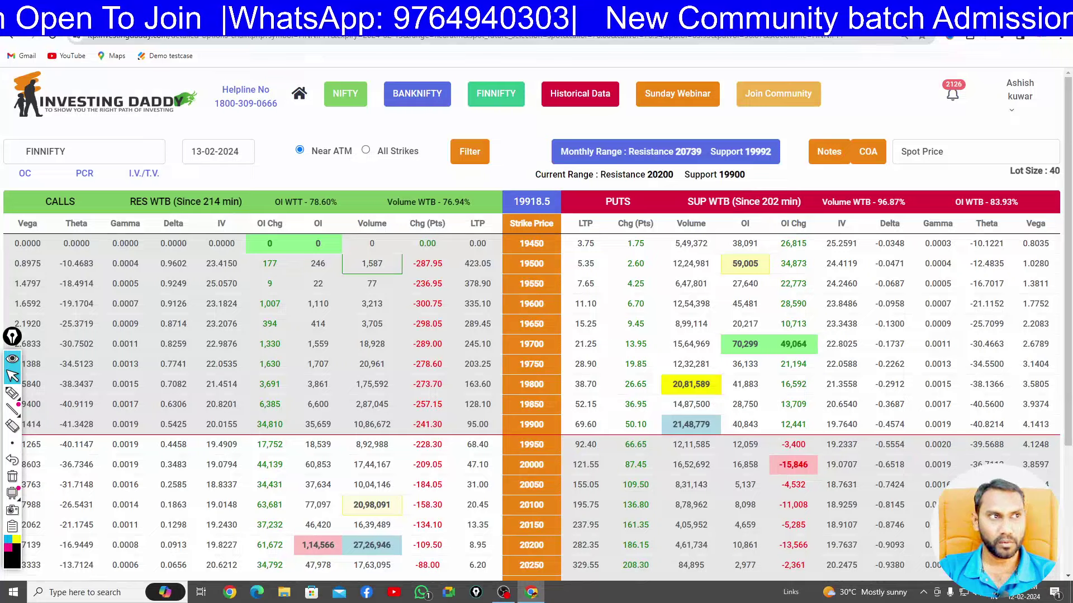
key("ctrl+Tab")
left_click(862, 209)
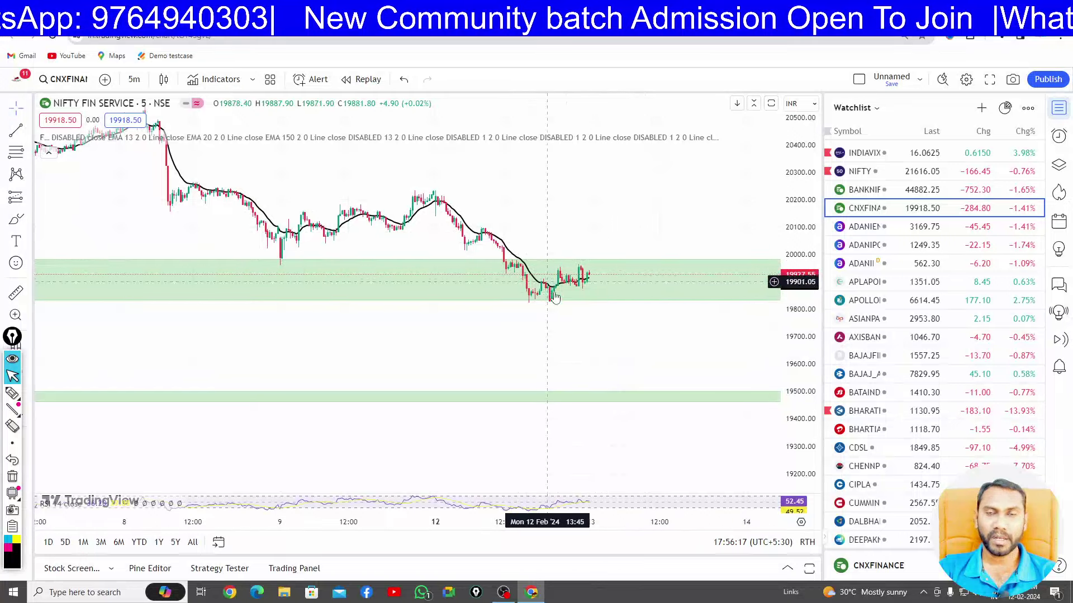
Examine the CNXFINANCE price history since late January against the nearby support and resistance zones
scroll(632, 331, "down", 2)
left_click_drag(694, 327, 692, 454)
left_click_drag(734, 239, 734, 408)
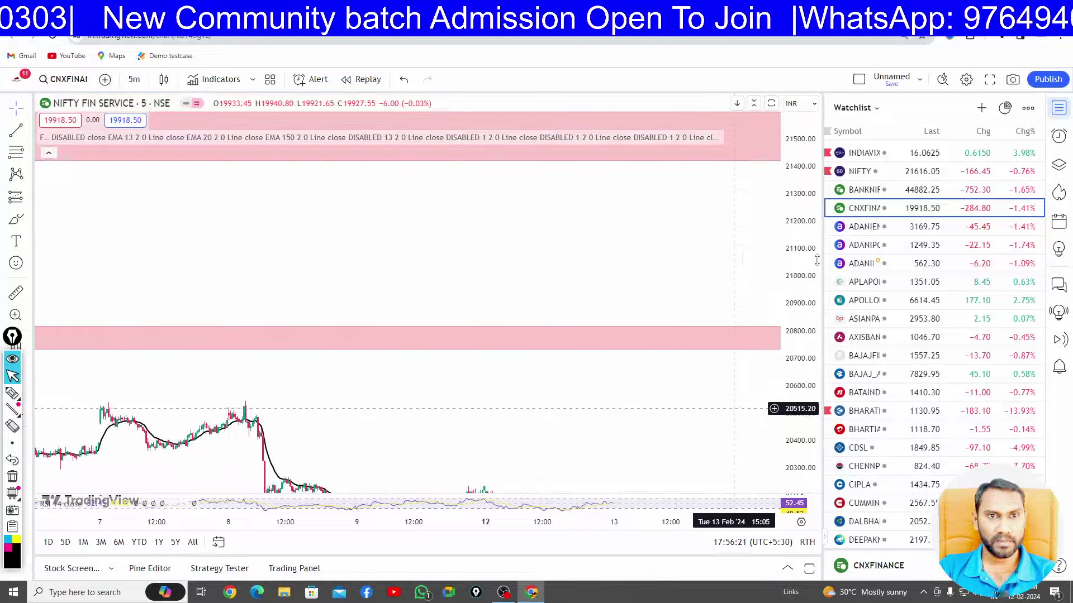
left_click_drag(817, 260, 789, 418)
scroll(721, 368, "down", 4)
left_click_drag(710, 369, 609, 275)
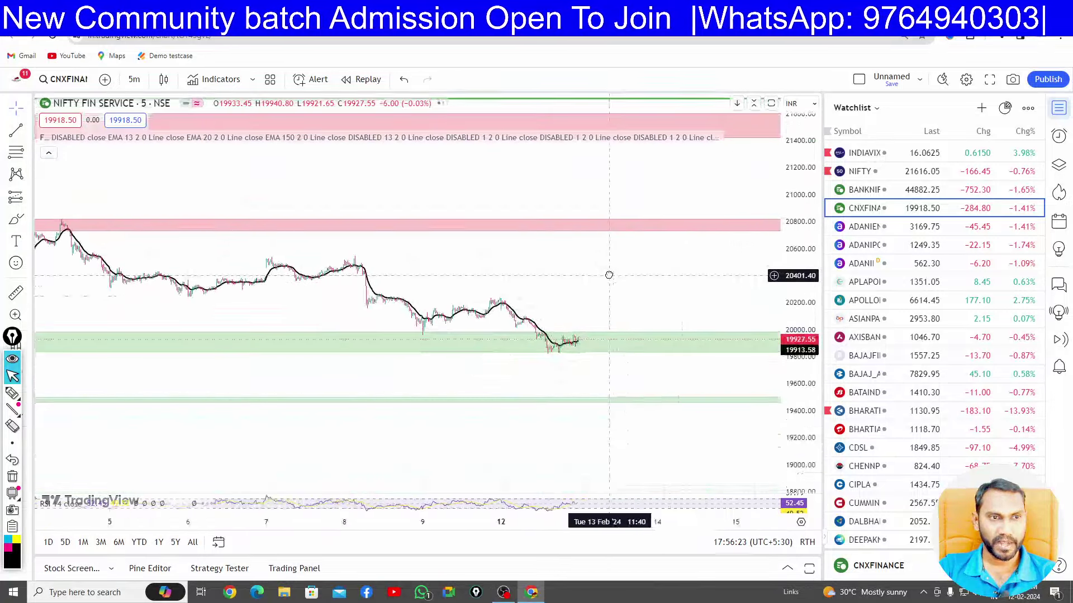
scroll(689, 296, "down", 5)
left_click_drag(679, 279, 668, 300)
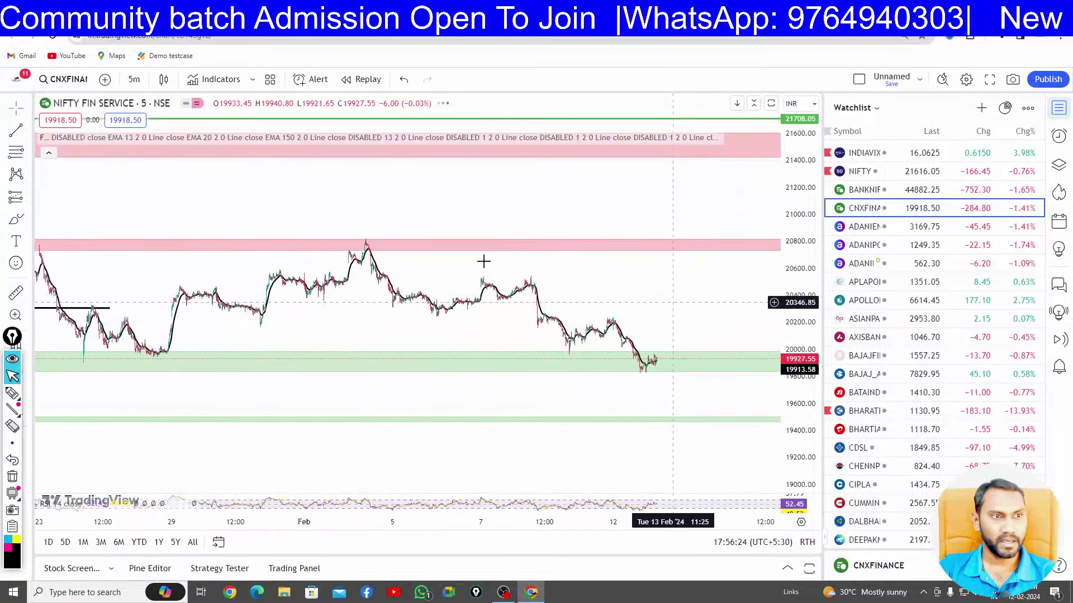
Underline the resistance zones near 20800 and 21400, circle the latest price in the green support zone, and clear the drawings
left_click(21, 399)
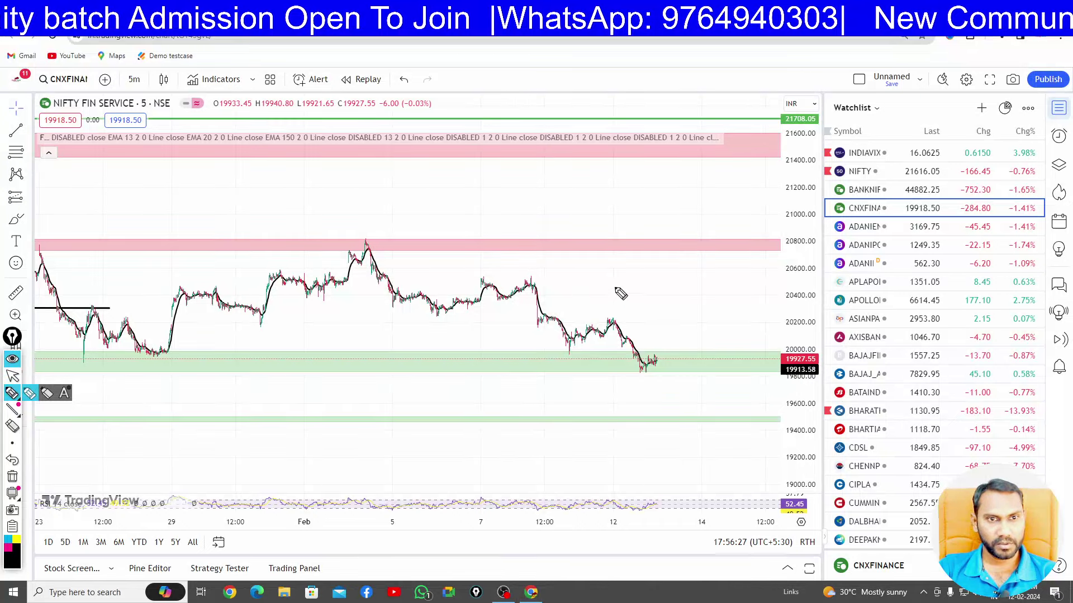
left_click_drag(356, 244, 613, 250)
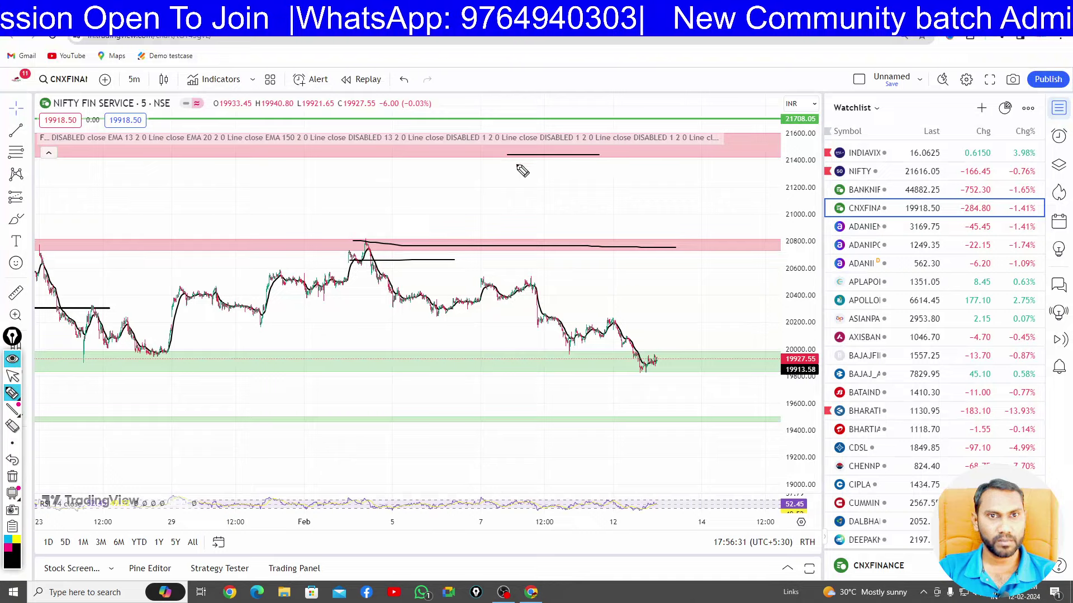
left_click(12, 478)
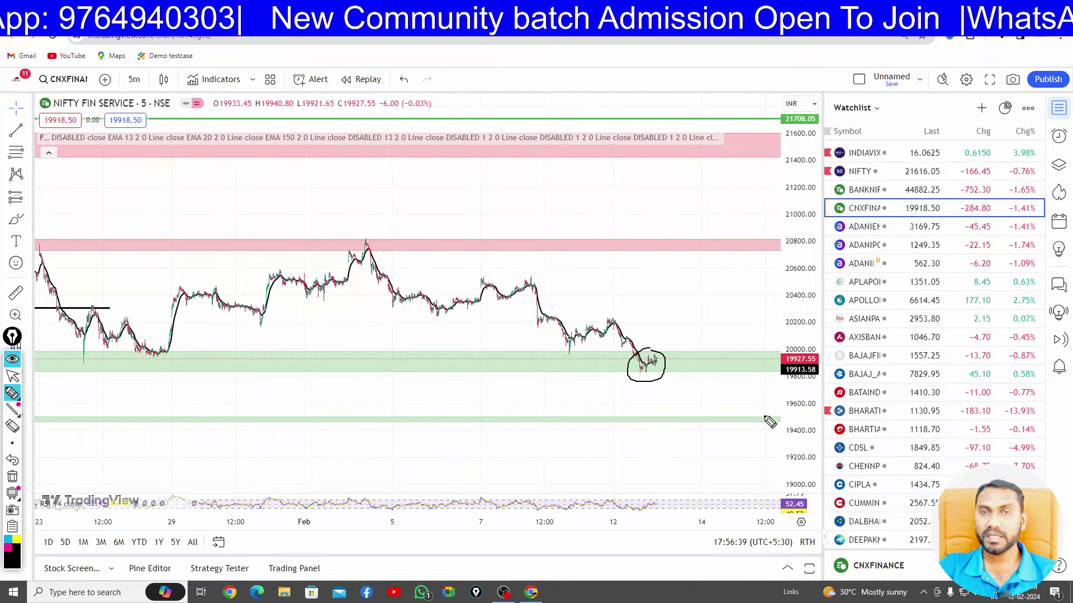
left_click(12, 378)
left_click(12, 476)
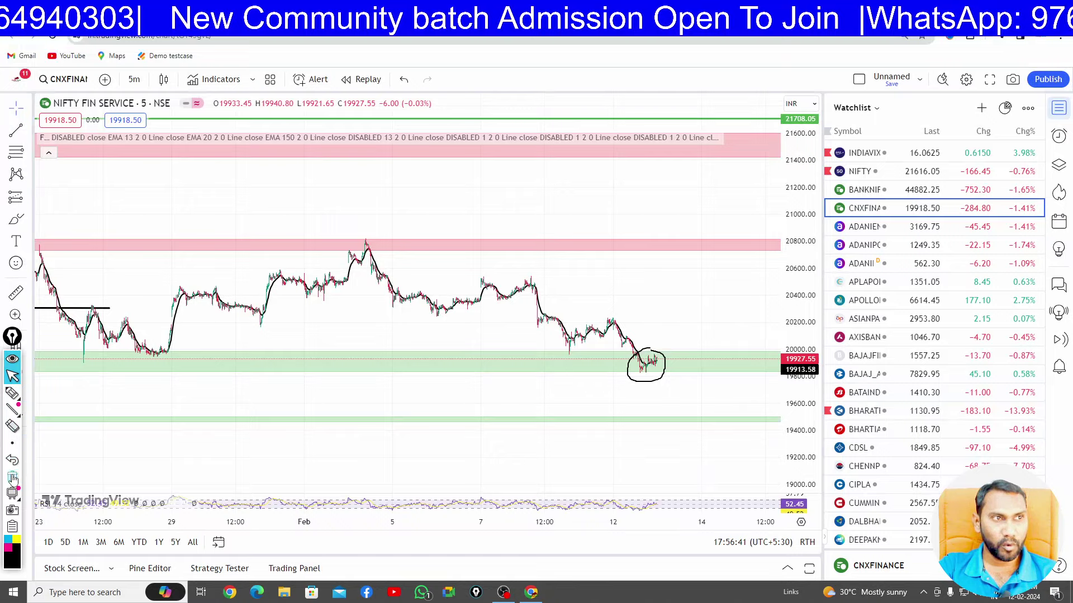
In the FINNIFTY option chain, draw an arrow from the 19700 put OI to the 19500 put OI, and clear it
key("ctrl+Tab")
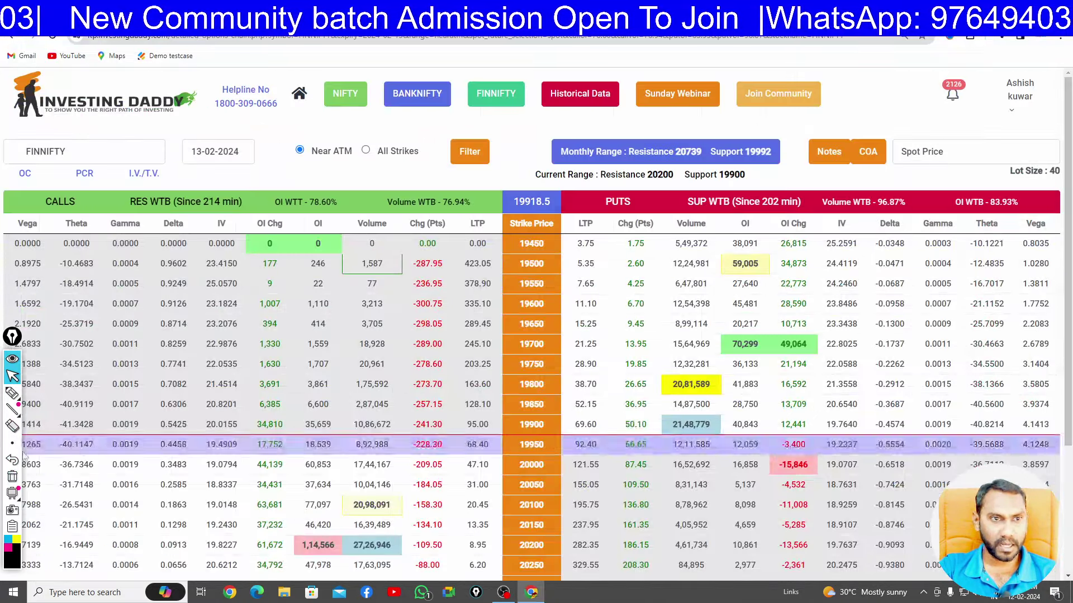
mouse_move(10, 400)
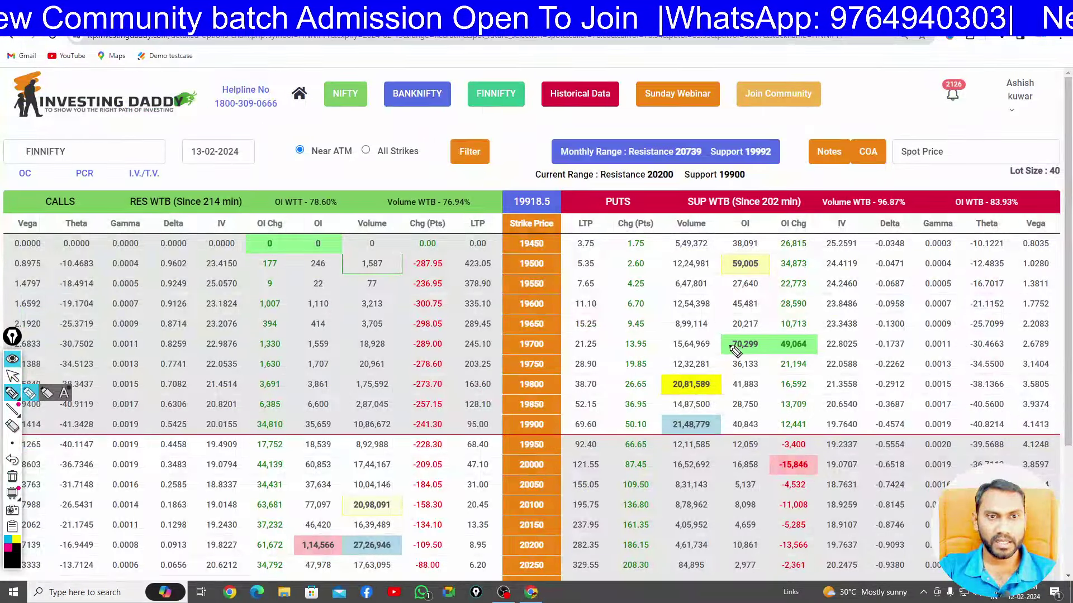
left_click_drag(733, 350, 714, 331)
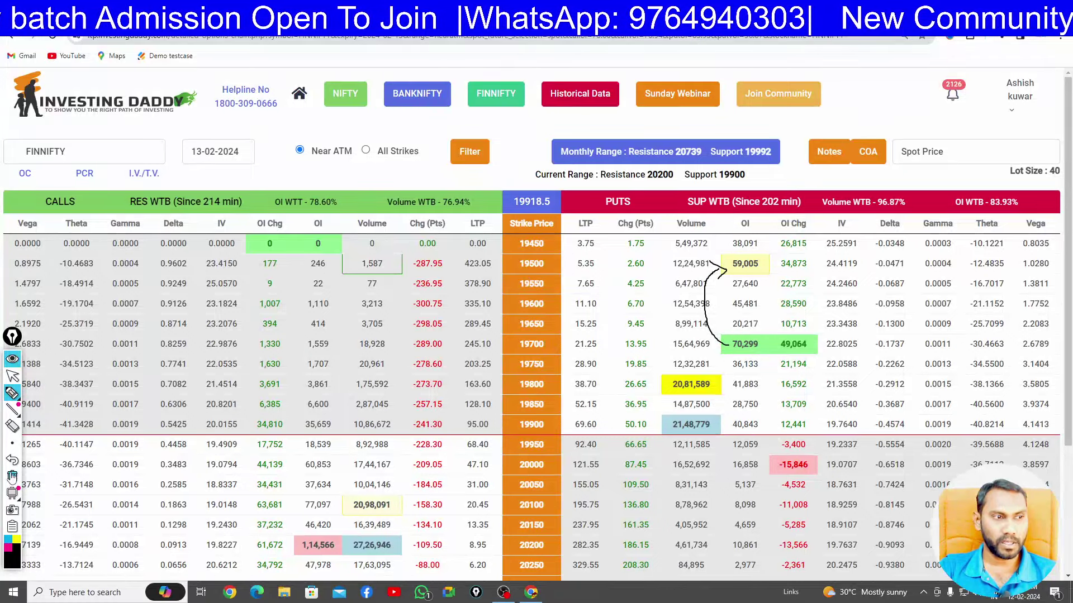
left_click(13, 376)
Return to the CNXFINANCE chart and compare the current price with the support and resistance zones
key("ctrl+Tab")
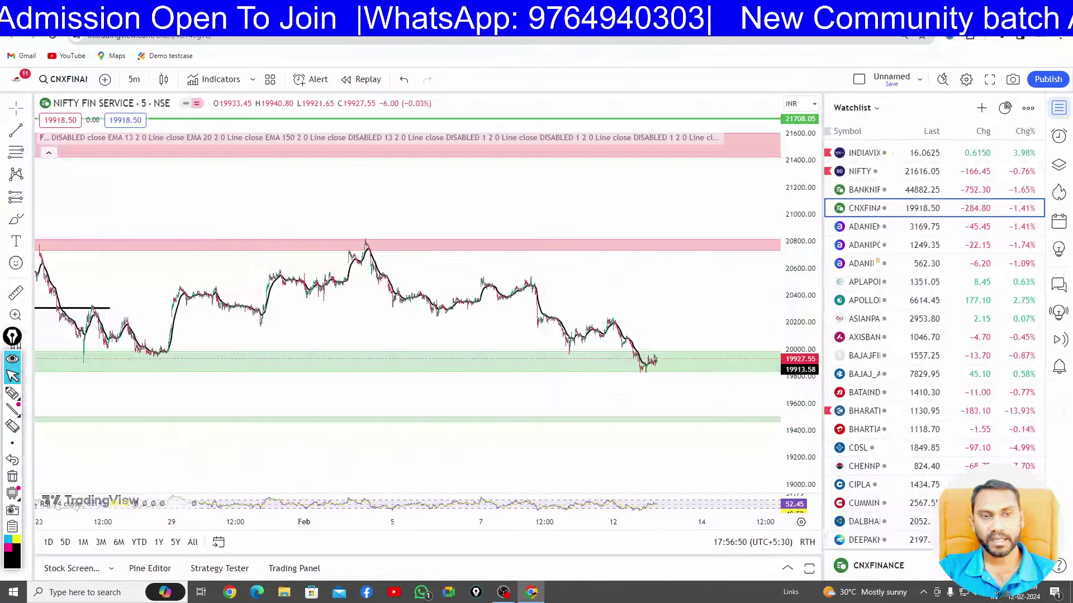
left_click_drag(618, 434, 628, 366)
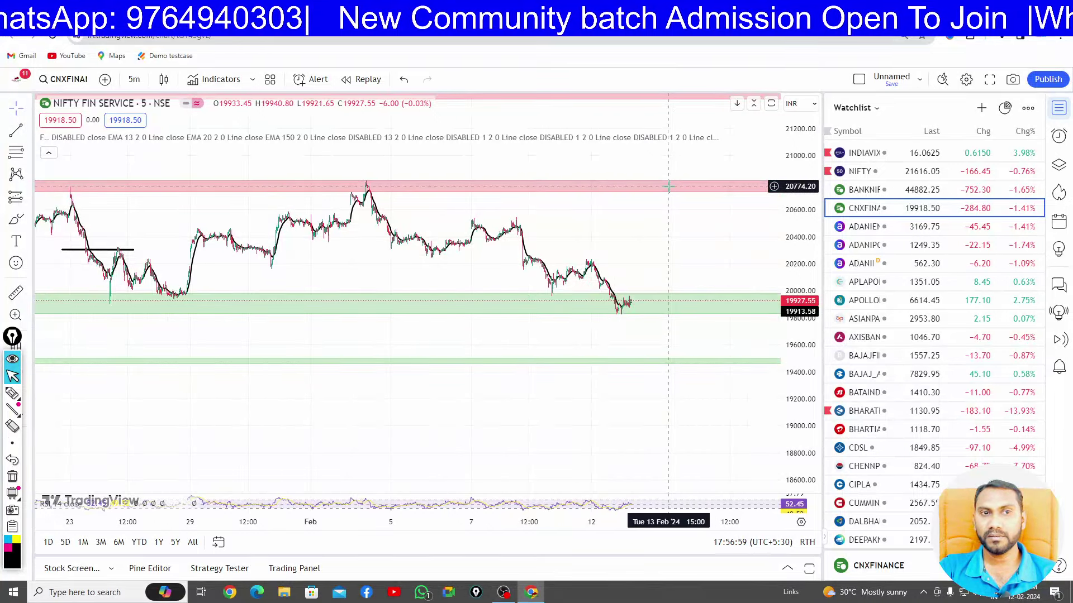
left_click_drag(677, 235, 681, 271)
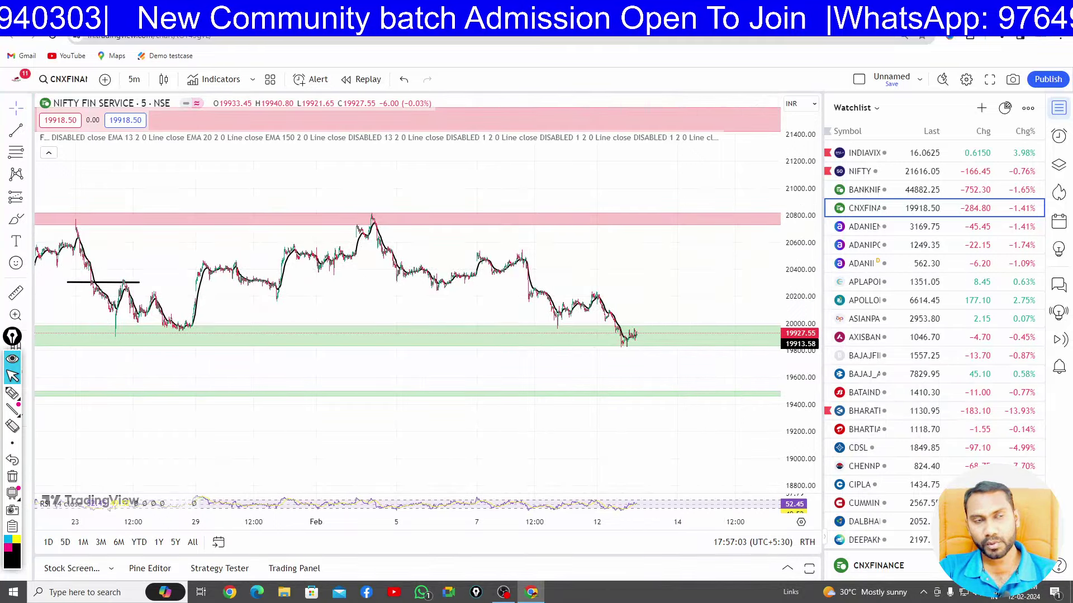
Switch to Opstra, expand the MIDCPNIFTY trade in the paper portfolio, and delete that trade
key("ctrl+Tab")
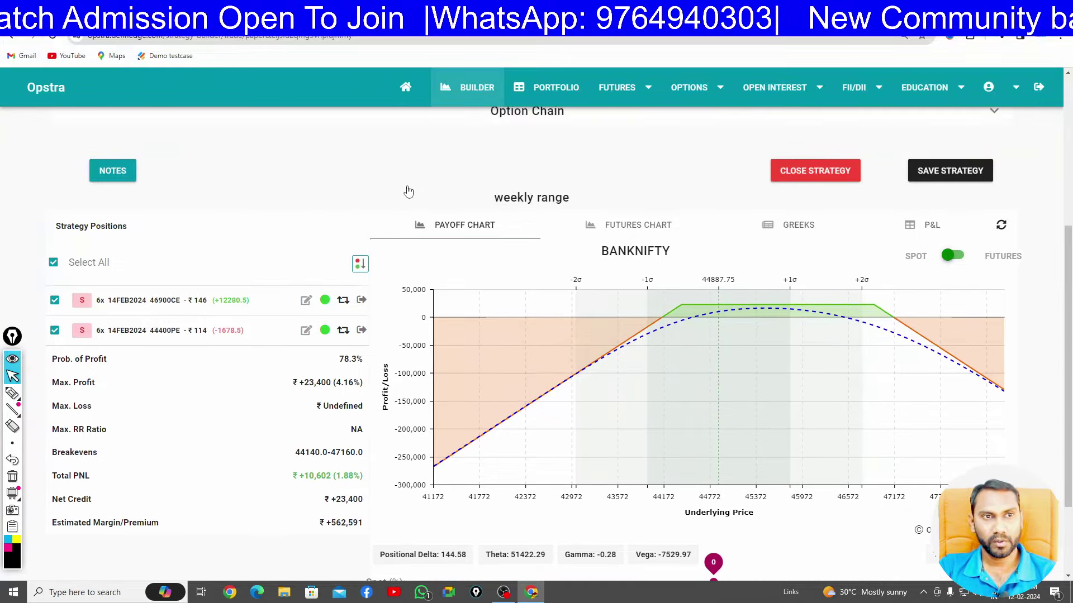
scroll(407, 192, "up", 3)
left_click(556, 87)
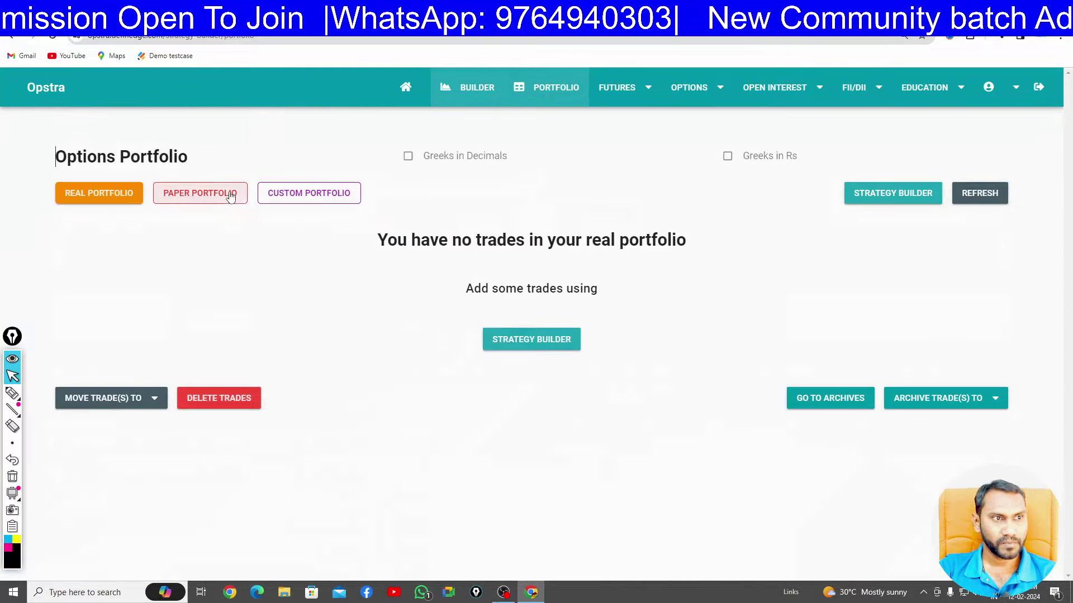
left_click(229, 194)
left_click(535, 317)
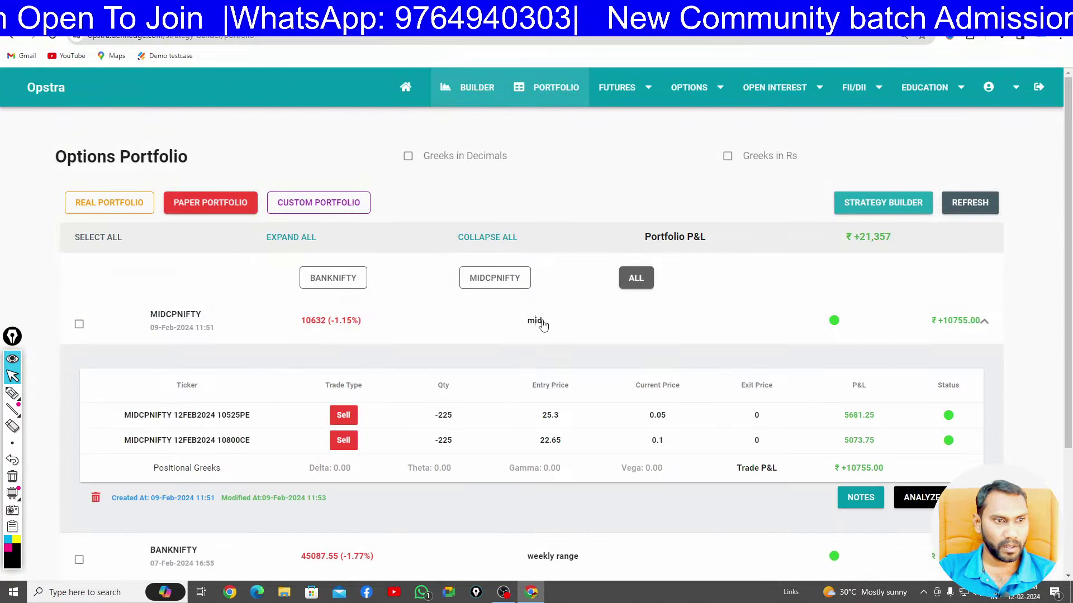
scroll(535, 316, "down", 2)
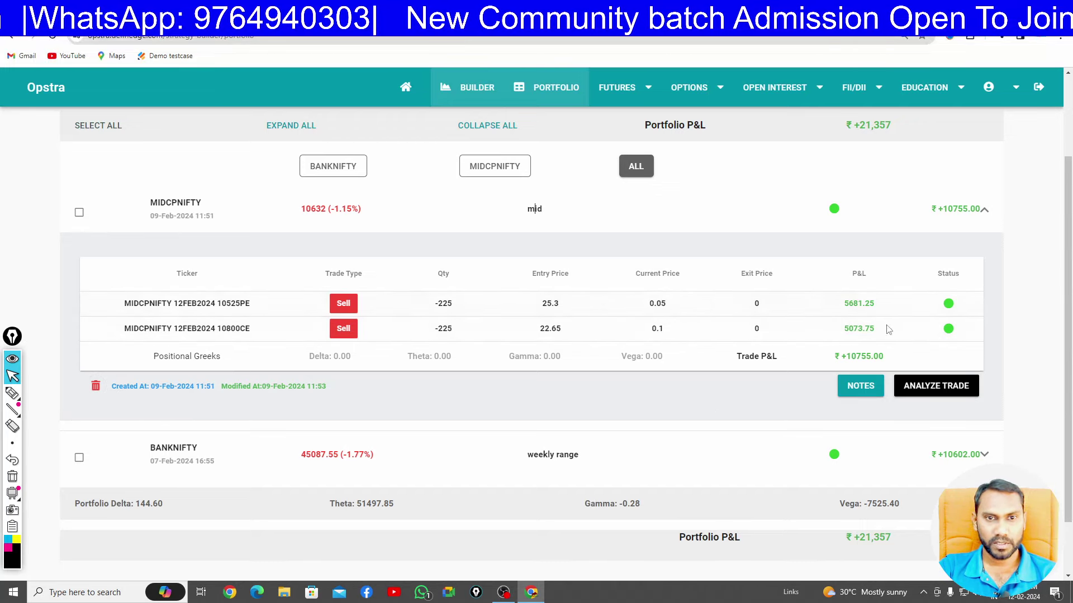
left_click(96, 389)
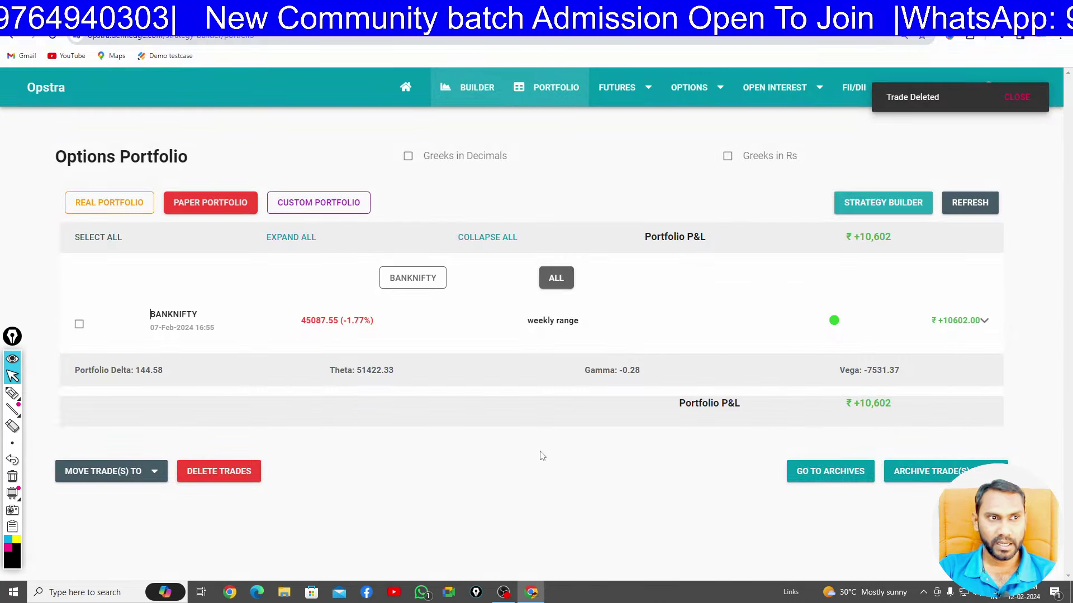
Open the strategy builder and select FINNIFTY with the 13FEB2024 expiry
left_click(471, 89)
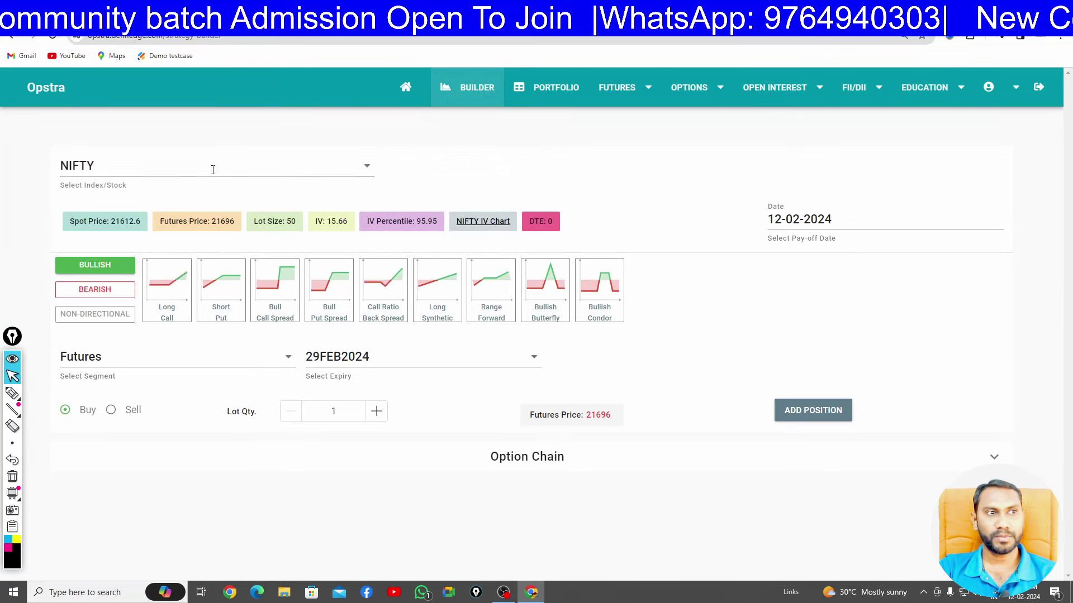
left_click(151, 167)
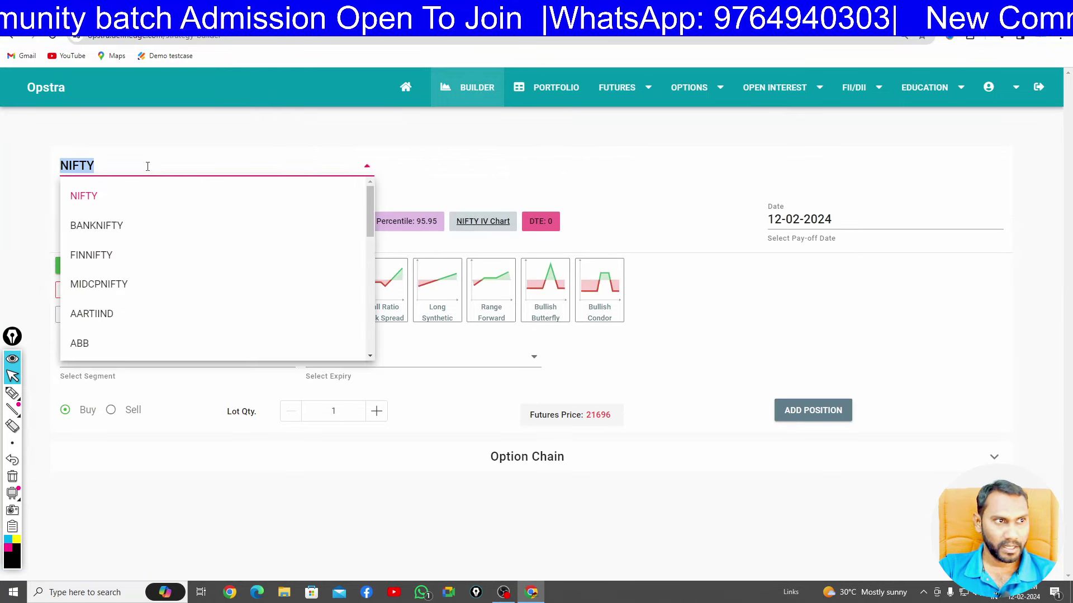
left_click(90, 257)
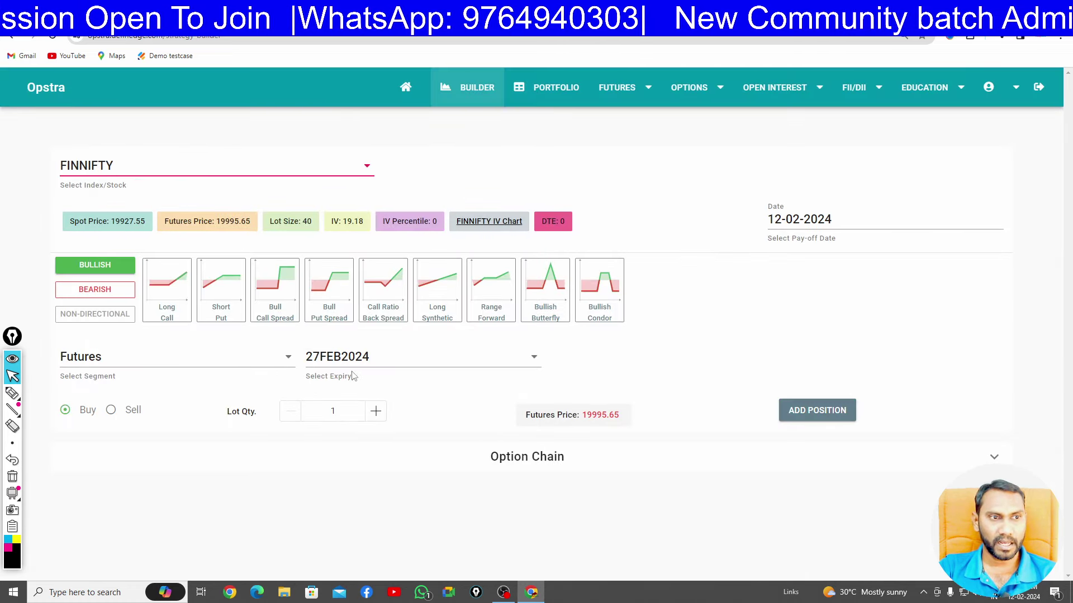
left_click(390, 358)
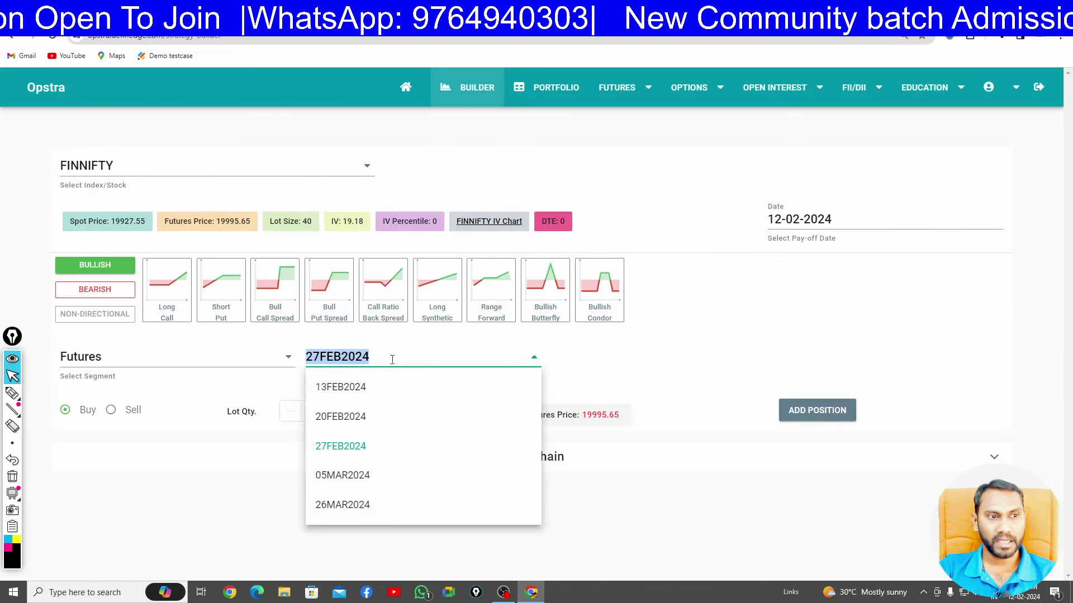
left_click(346, 417)
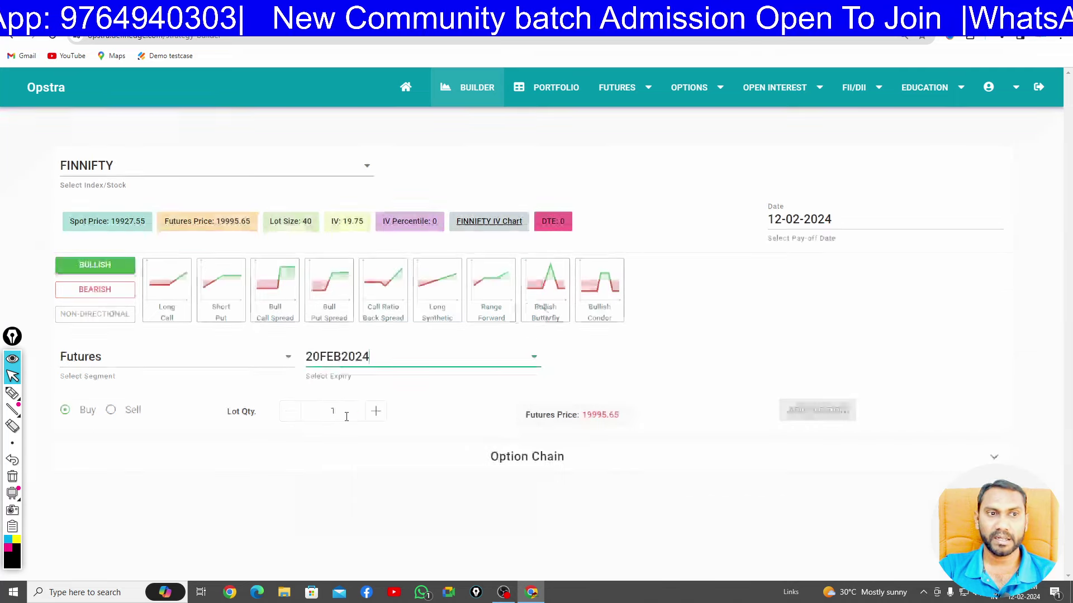
left_click(397, 364)
left_click(342, 391)
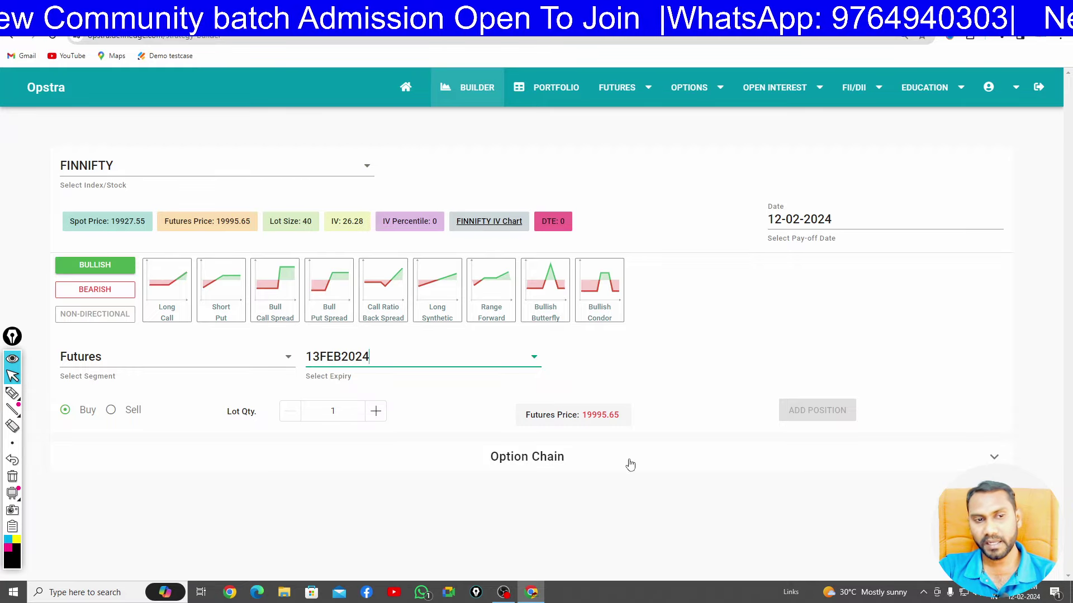
Expand the 13FEB2024 option chain and check its strikes and put premiums against the CNXFINANCE chart zones
left_click(473, 462)
scroll(771, 376, "down", 10)
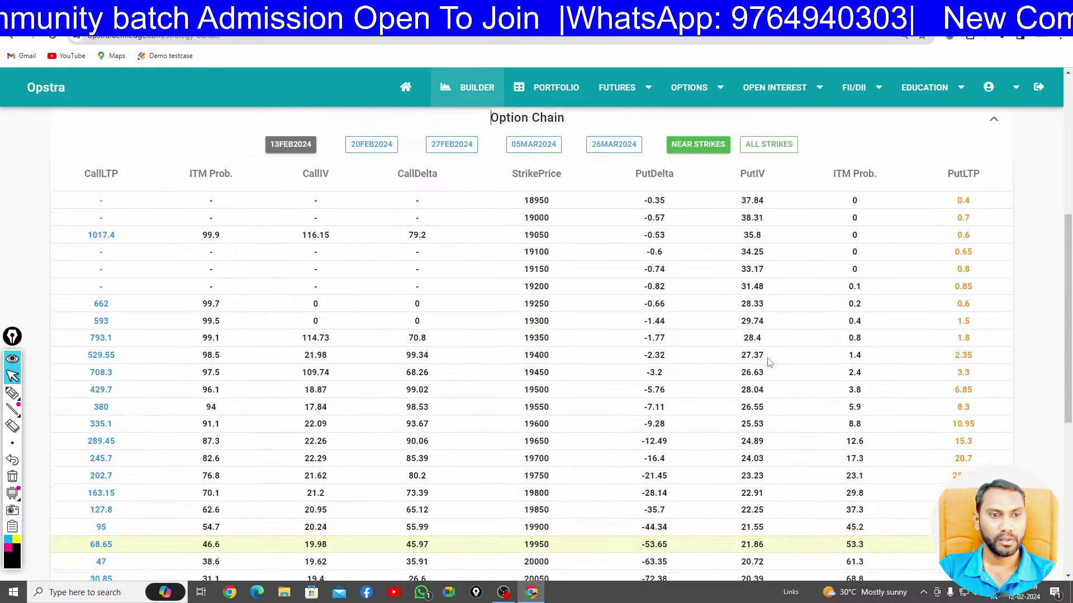
scroll(770, 363, "up", 1)
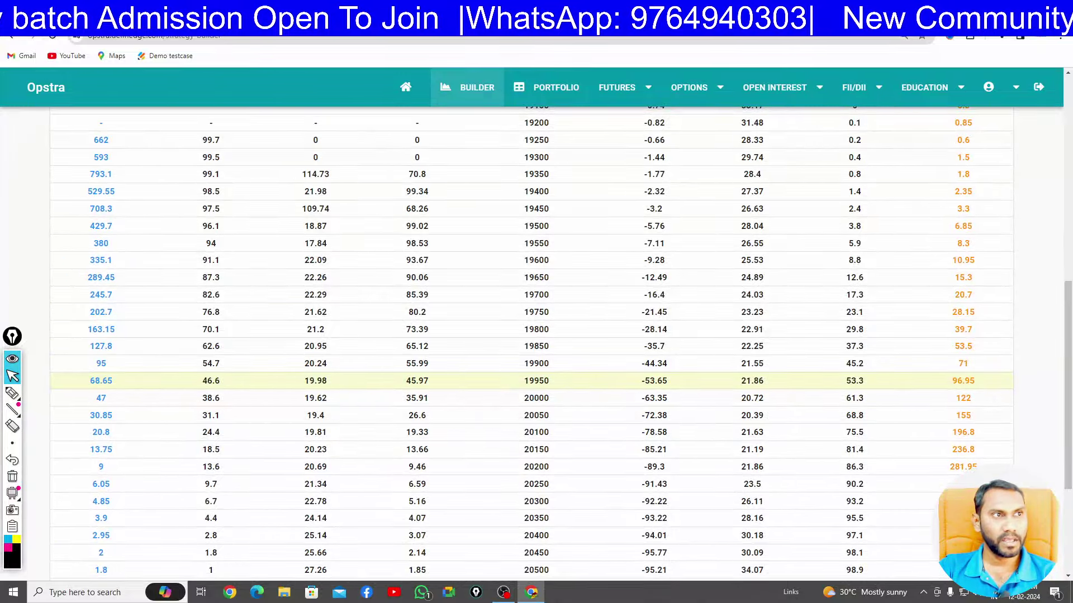
left_click(134, 11)
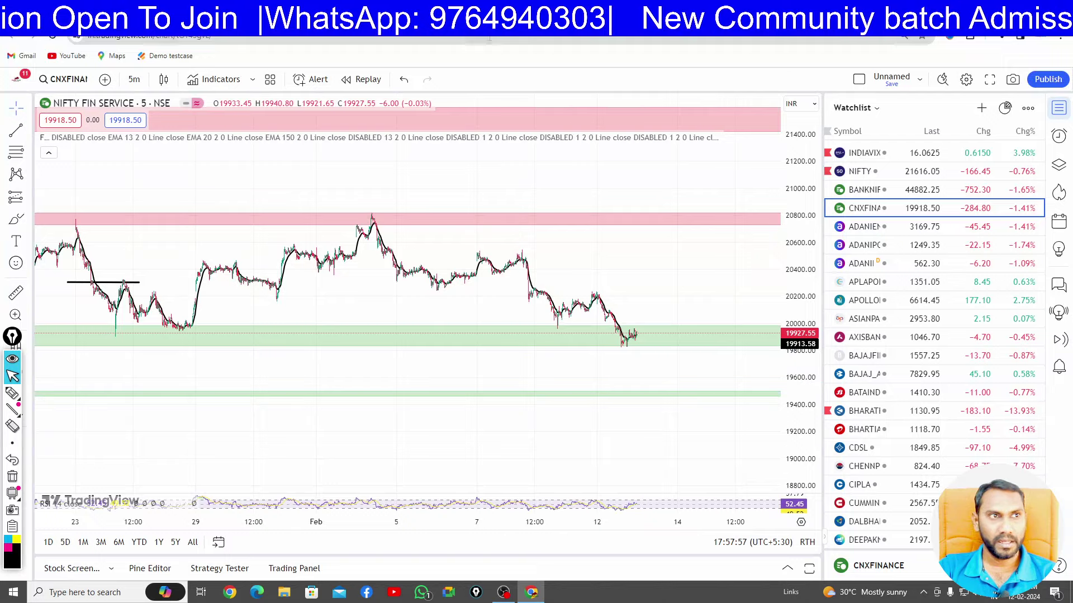
left_click(302, 12)
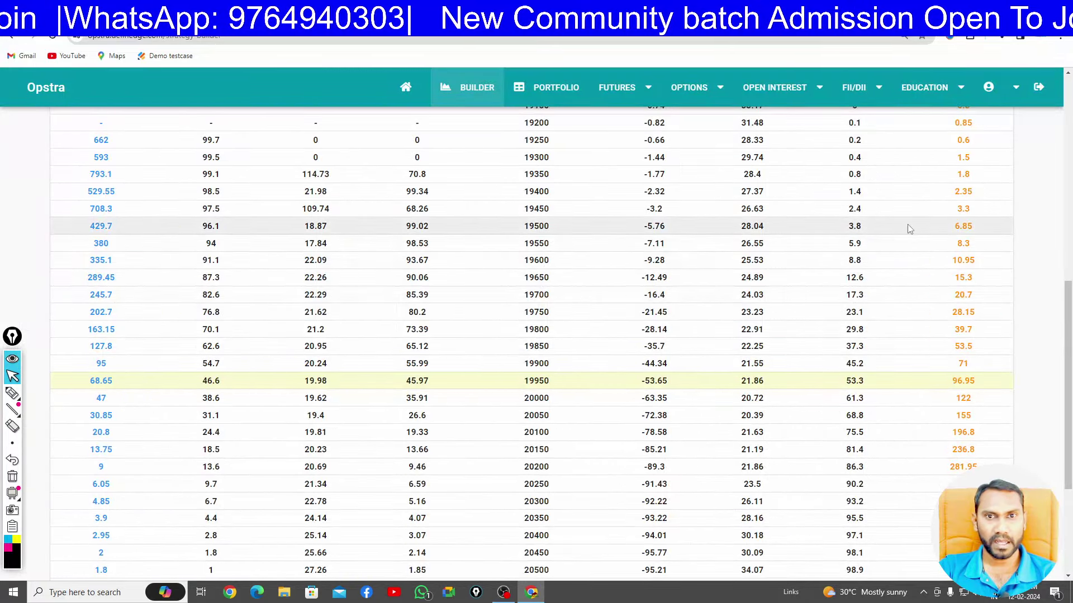
mouse_move(961, 226)
scroll(703, 271, "up", 5)
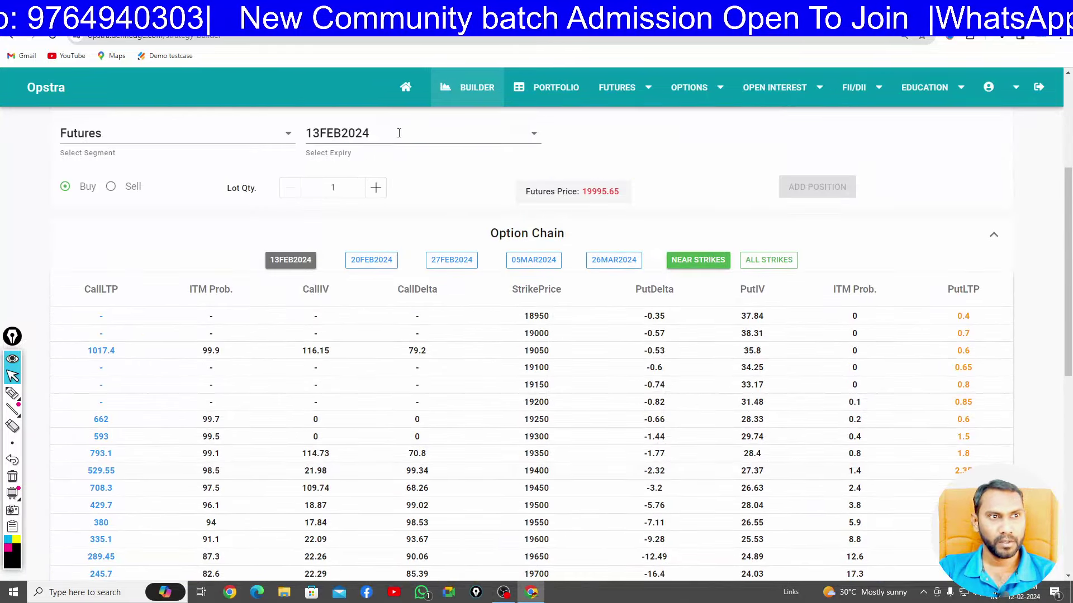
Change the expiry to 20FEB2024 and add a sell position of 1 lot in the 19500 PE at 83.5
left_click(399, 133)
left_click(336, 193)
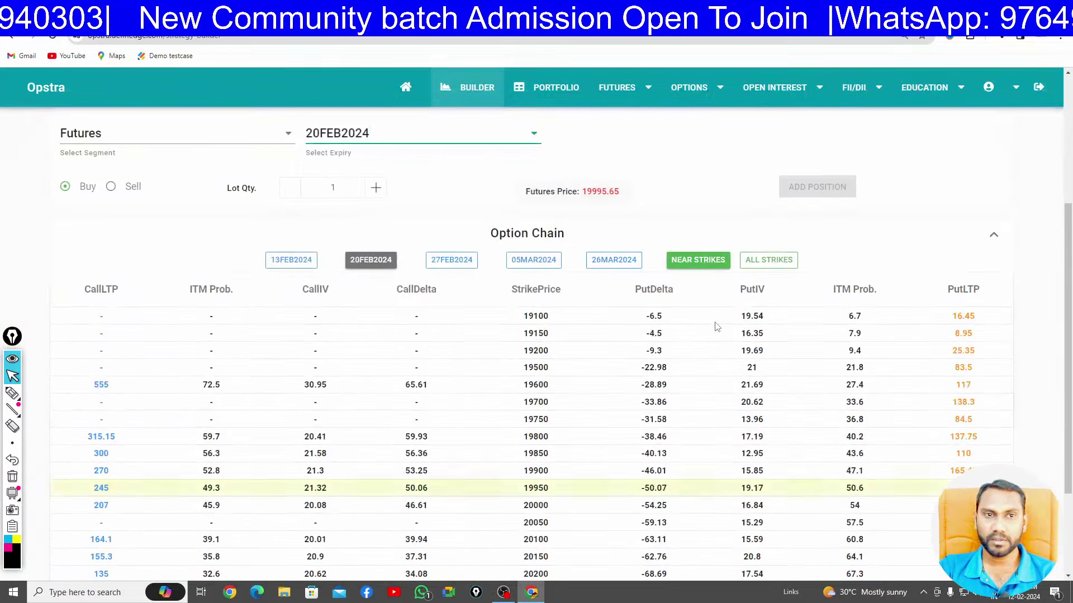
scroll(561, 380, "down", 2)
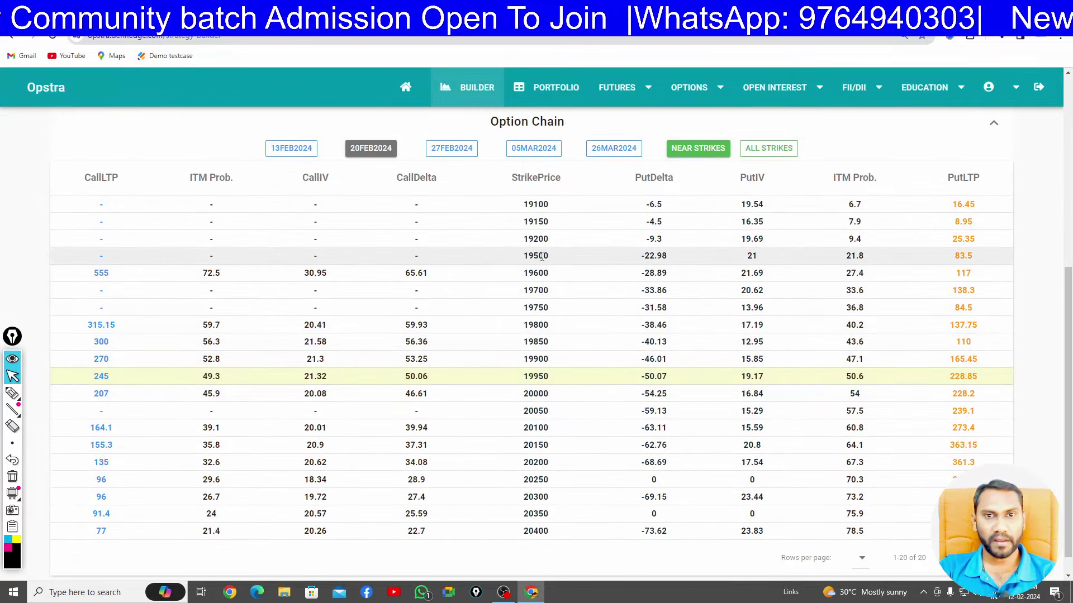
mouse_move(963, 255)
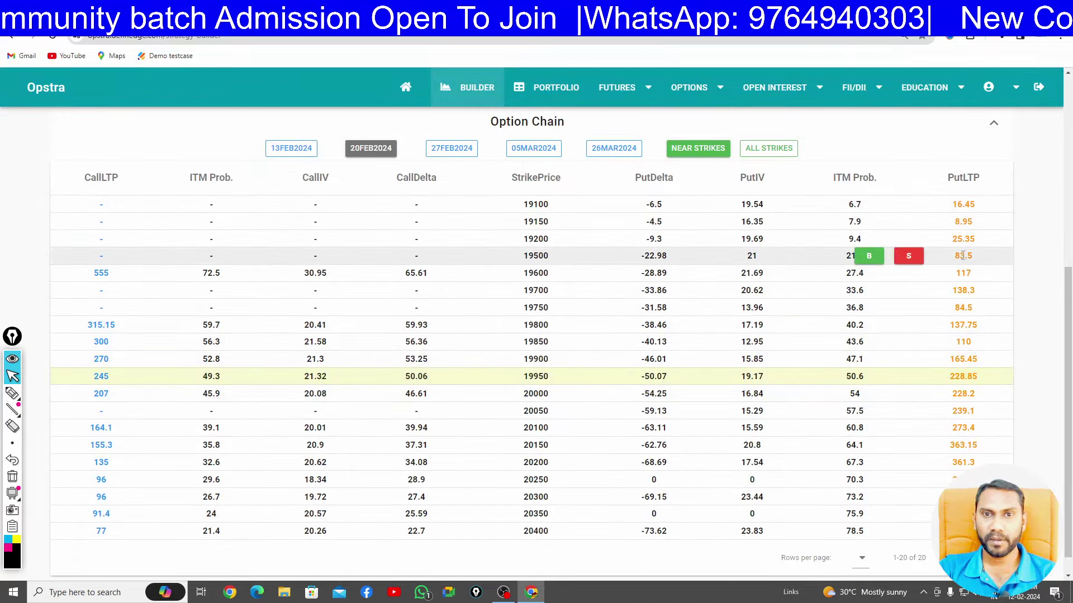
left_click(909, 256)
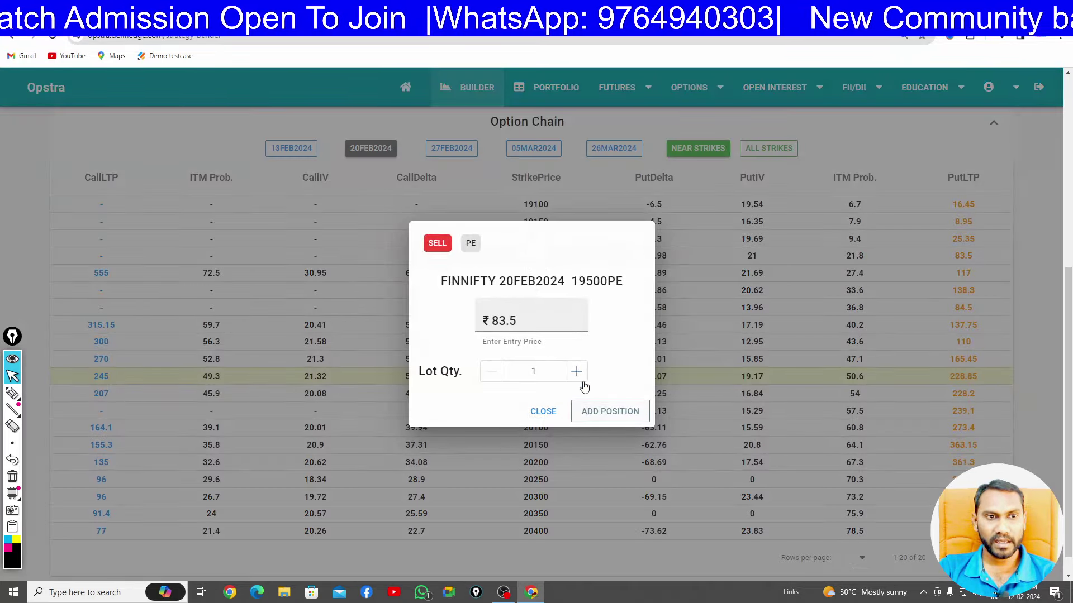
left_click(610, 410)
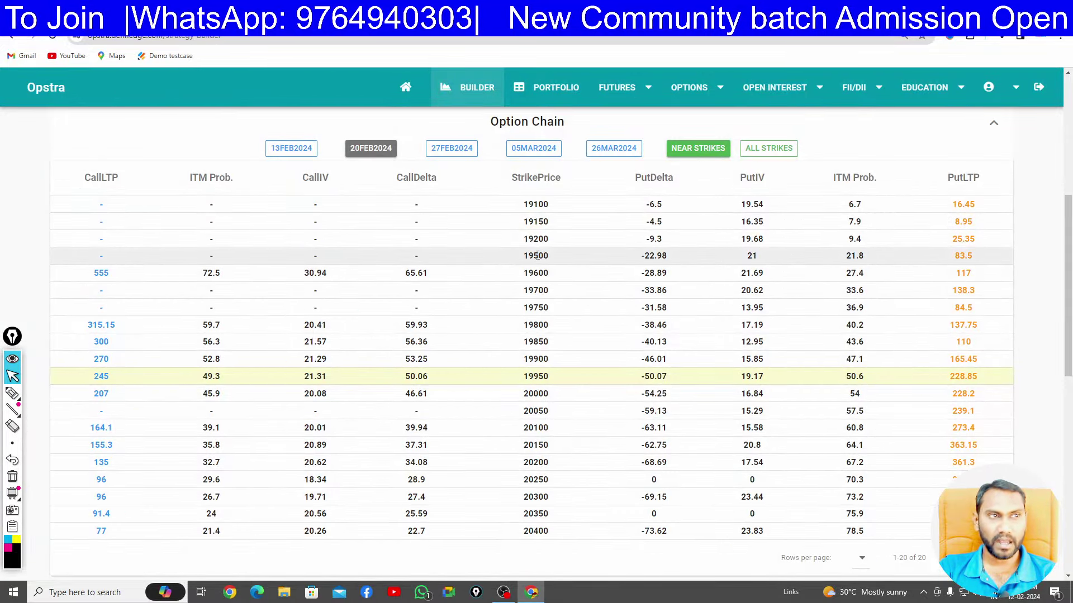
Compare the CNXFINANCE chart's resistance and support zones with the upper call strikes in the 20FEB2024 FINNIFTY option chain
key("ctrl+Tab")
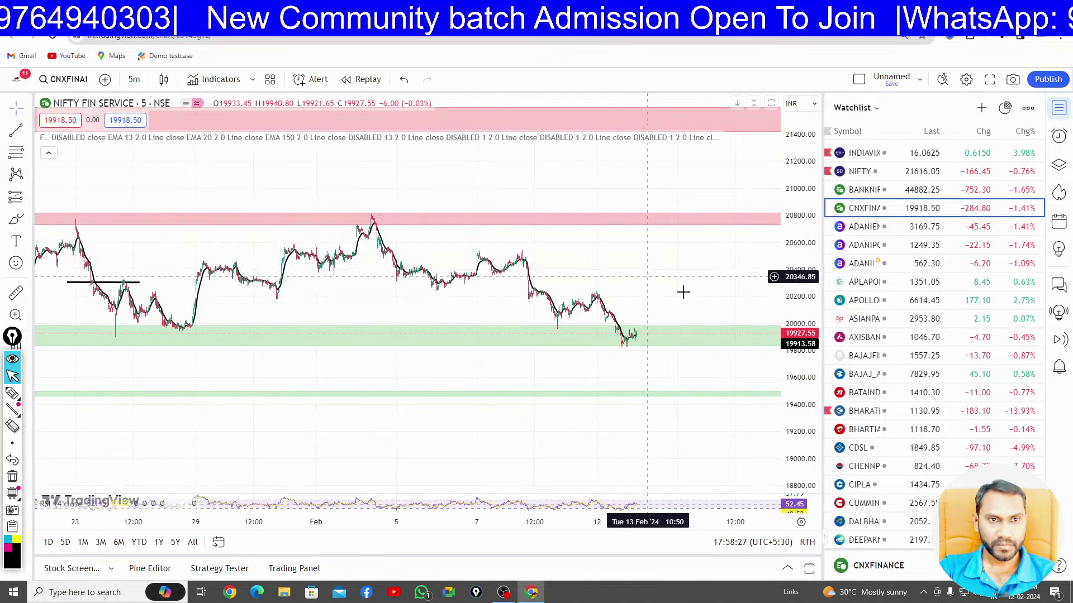
left_click_drag(681, 275, 673, 311)
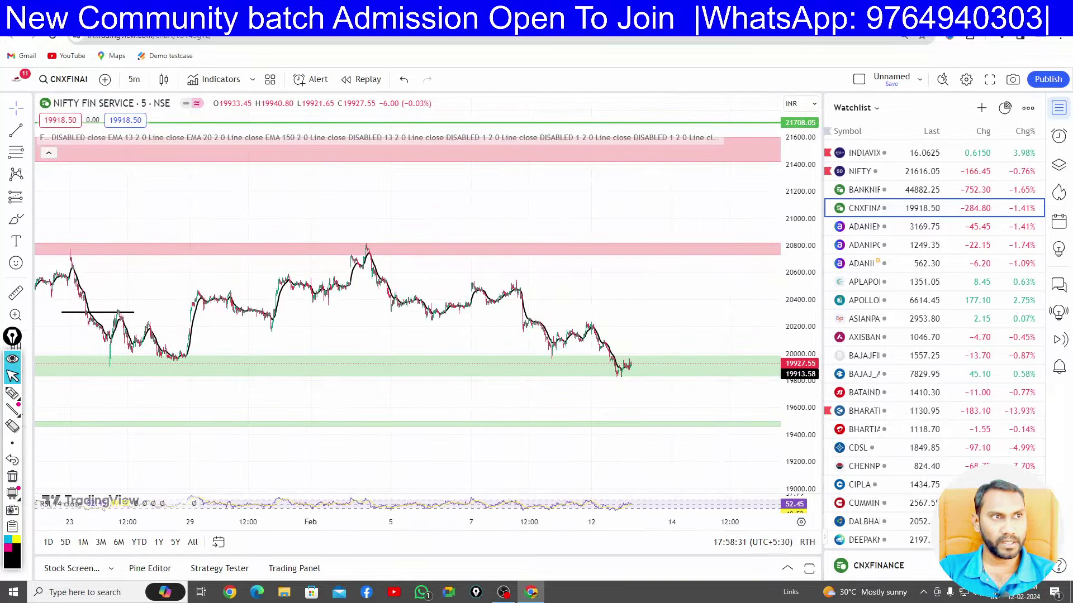
key("ctrl+Tab")
scroll(562, 408, "down", 3)
scroll(559, 378, "up", 1)
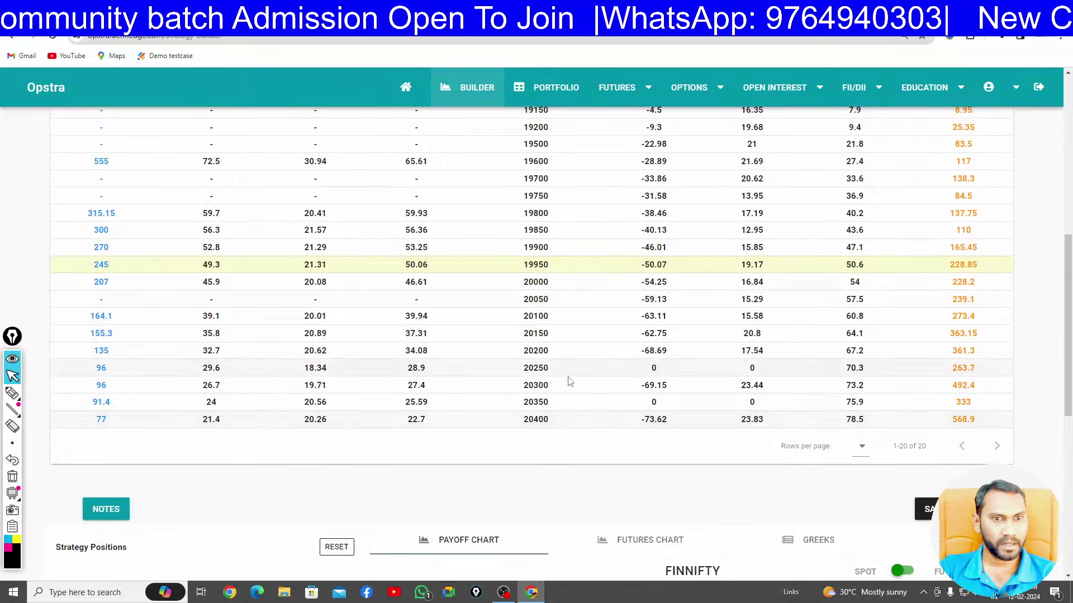
scroll(570, 382, "up", 5)
scroll(585, 391, "down", 4)
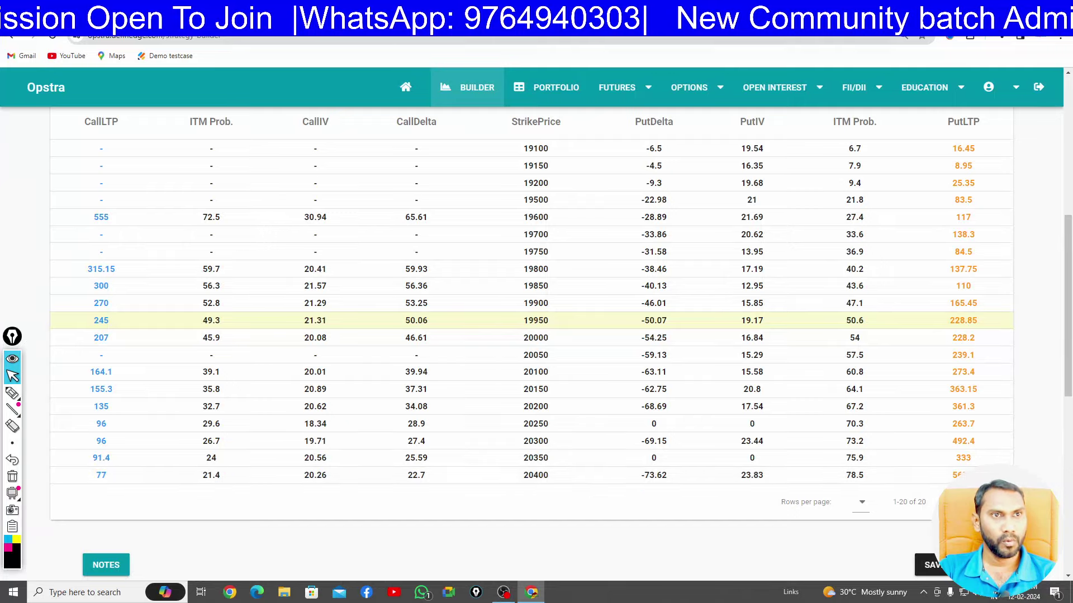
Draw a resistance rectangle on the CNXFINANCE chart over the 7–8 February highs, from about 20541 to 20490, extending to about 15 February
key("ctrl+Tab")
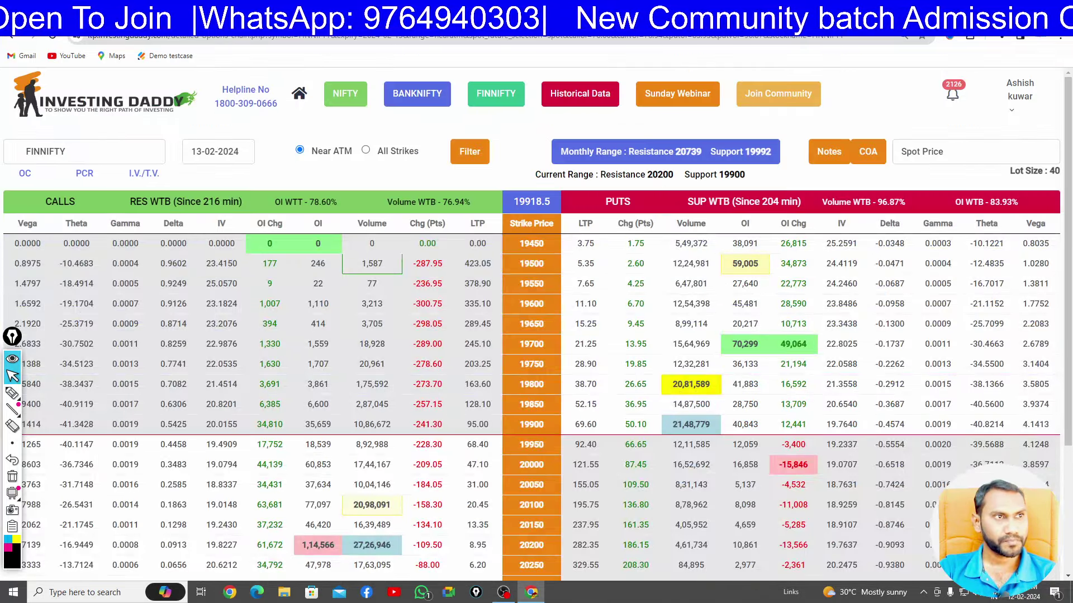
key("ctrl+Tab")
scroll(682, 323, "up", 3)
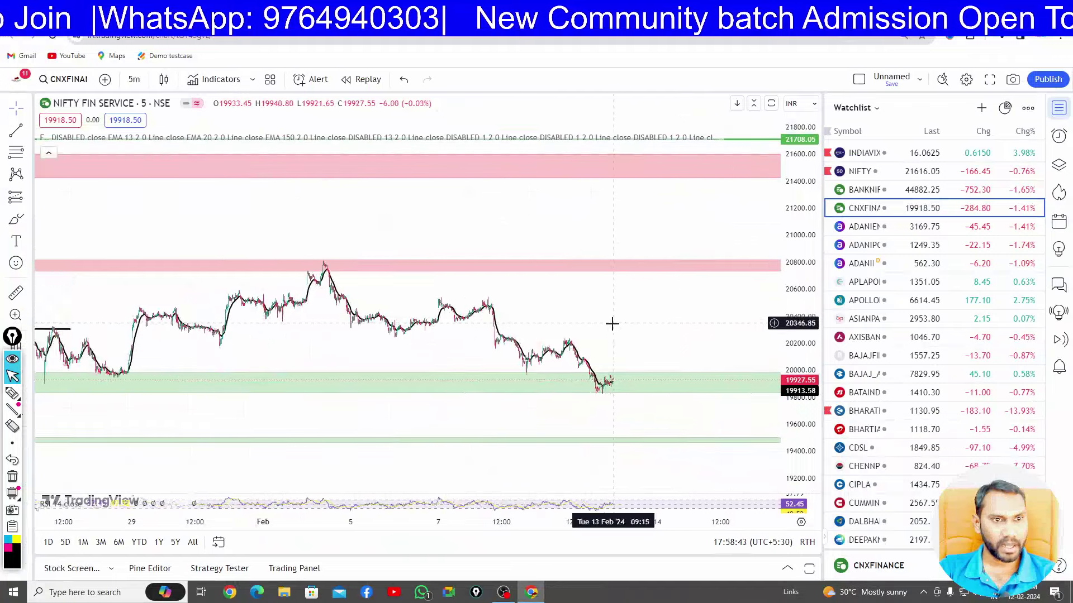
left_click_drag(800, 431, 801, 304)
left_click_drag(611, 354, 668, 285)
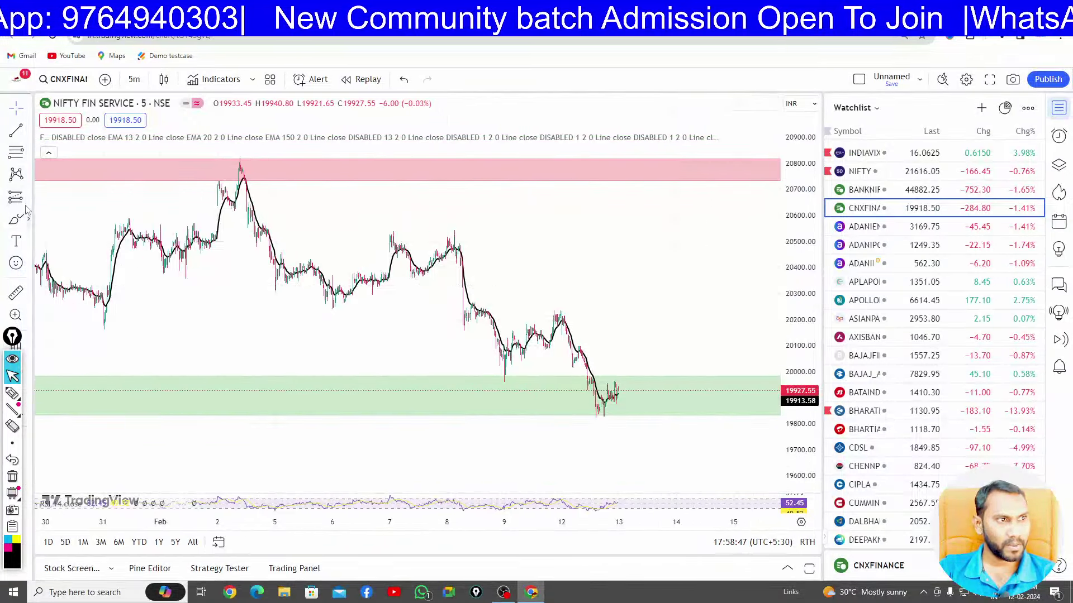
left_click(31, 222)
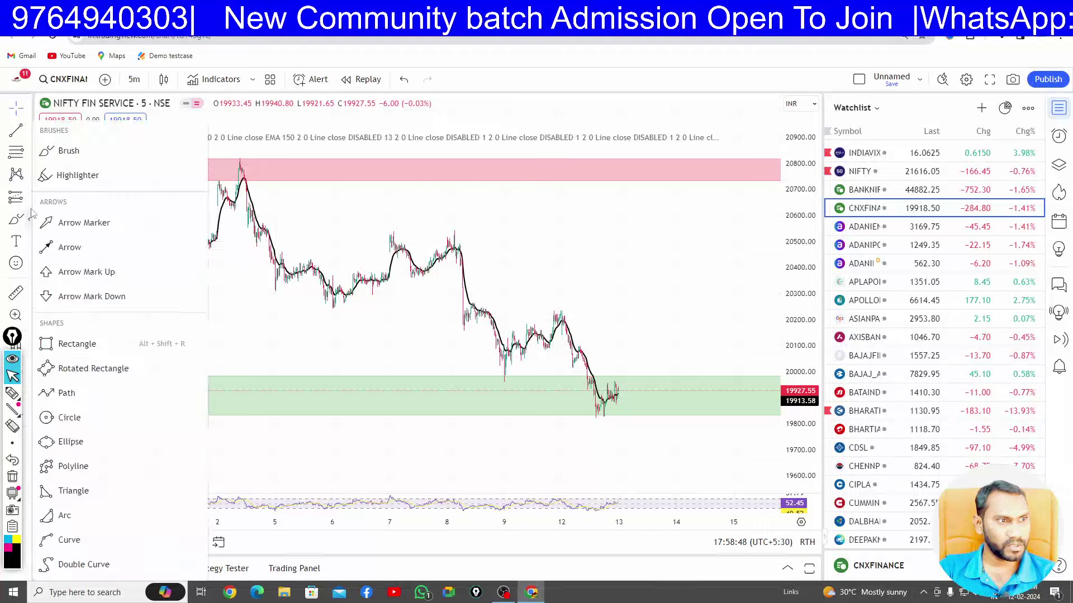
left_click(78, 347)
left_click(370, 230)
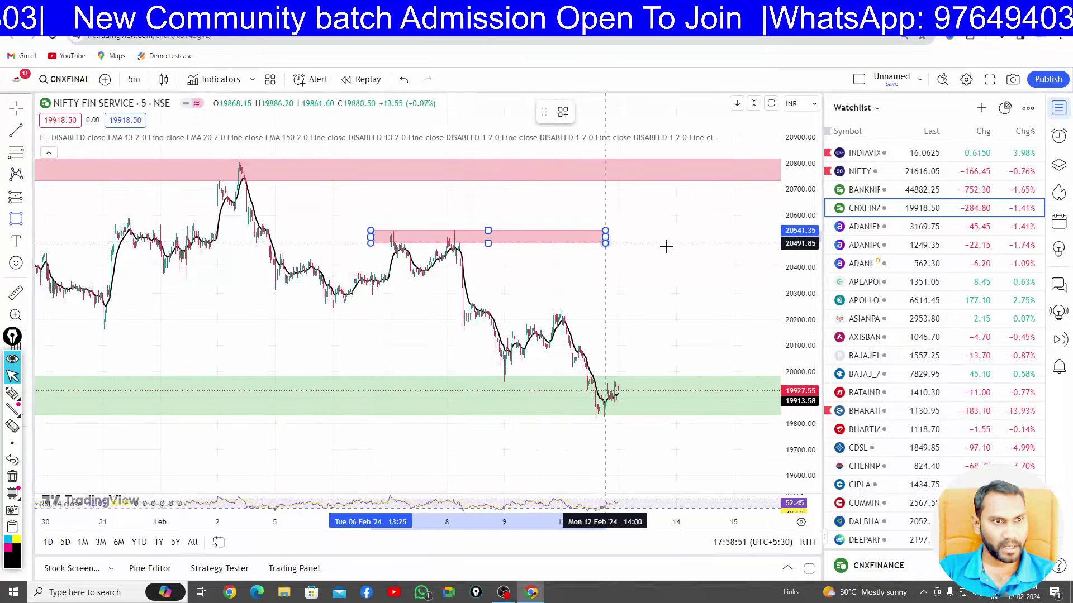
left_click(770, 244)
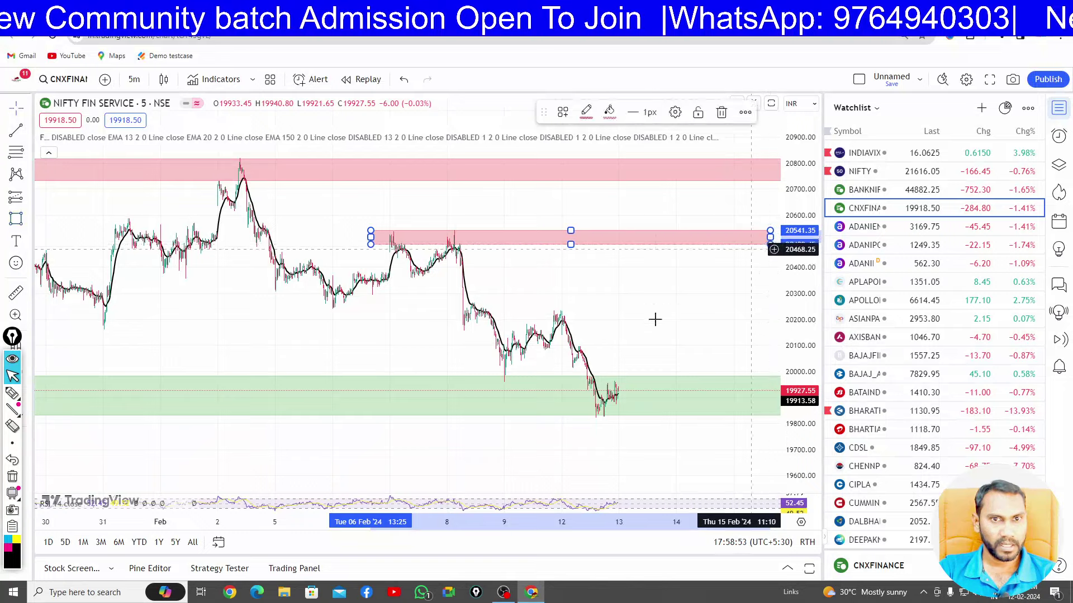
left_click(785, 292)
left_click(652, 188)
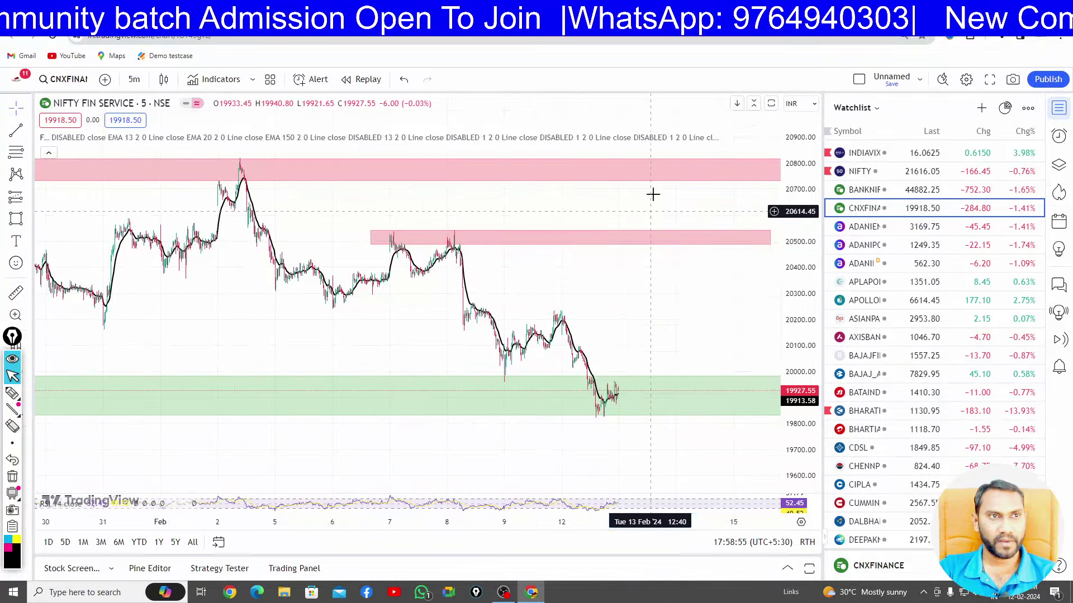
Switch to Opstra and add a sell position of 4 lots in the FINNIFTY 20FEB2024 20400 CE at 77
key("ctrl+Tab")
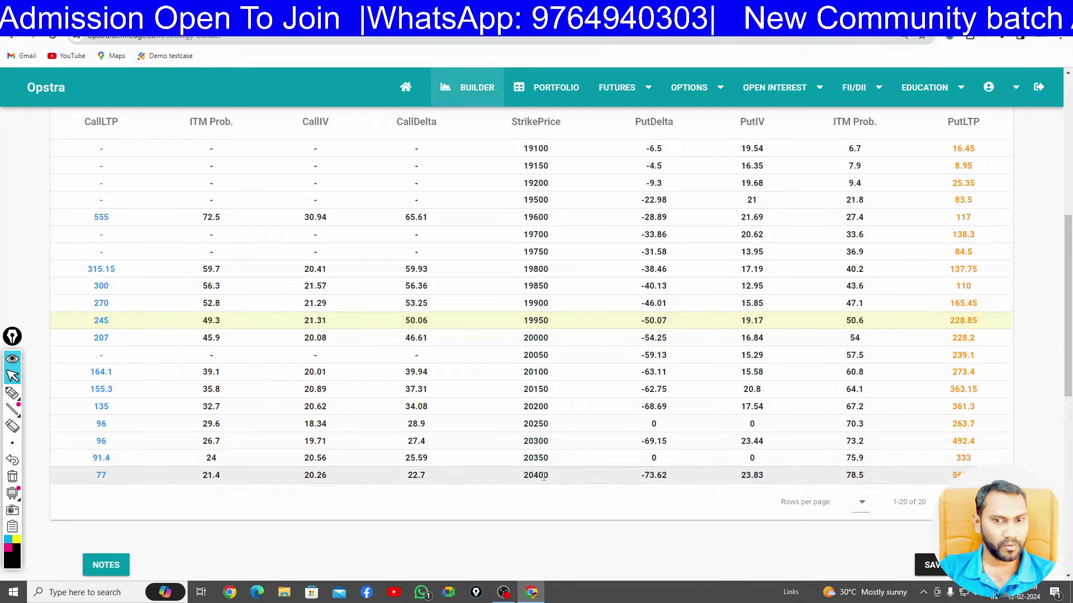
mouse_move(104, 479)
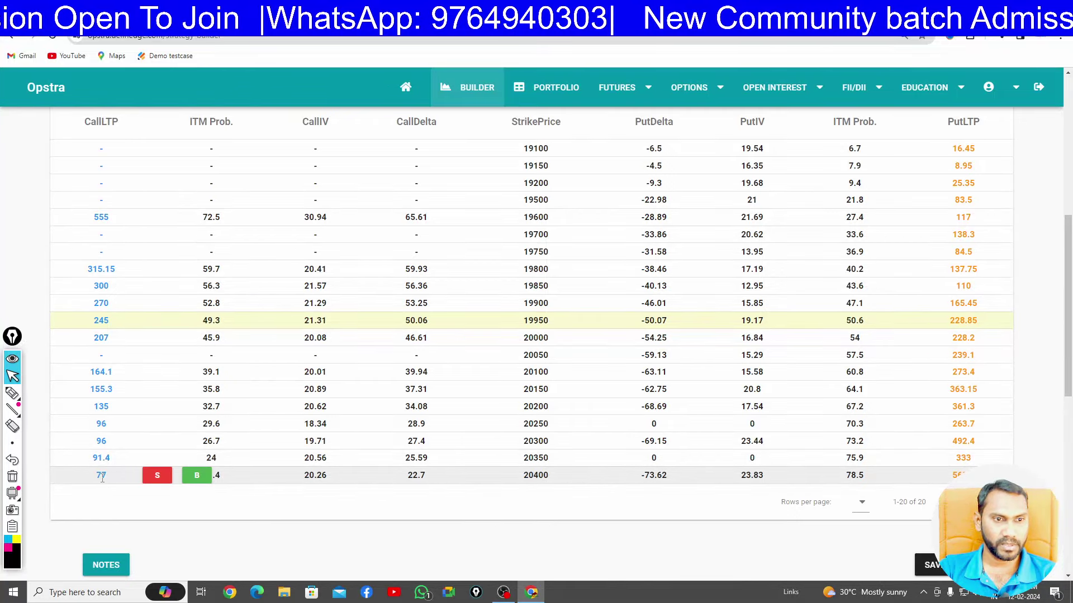
left_click(158, 476)
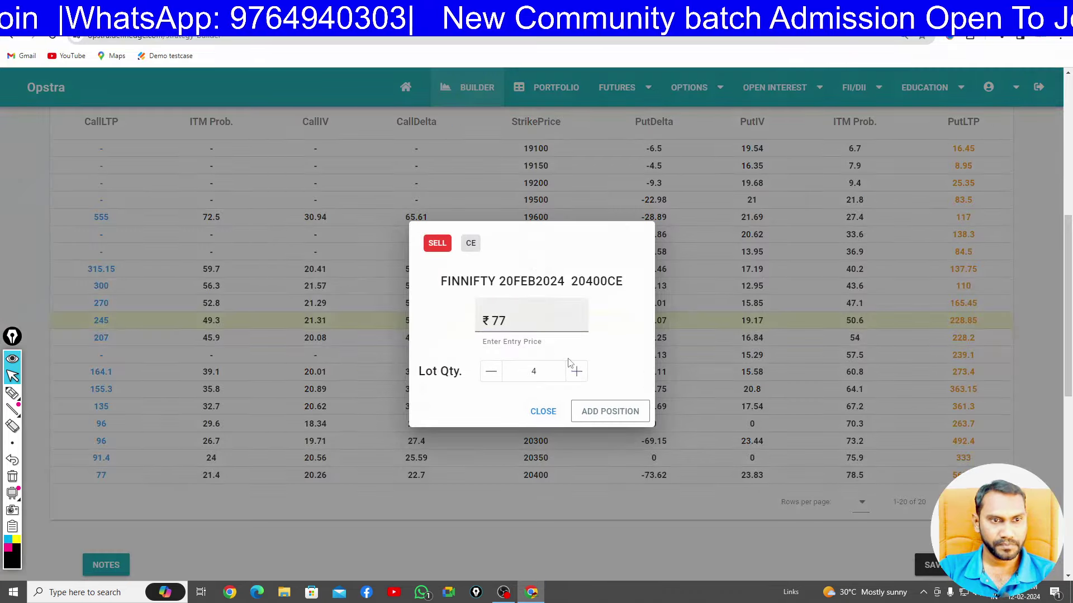
left_click(610, 412)
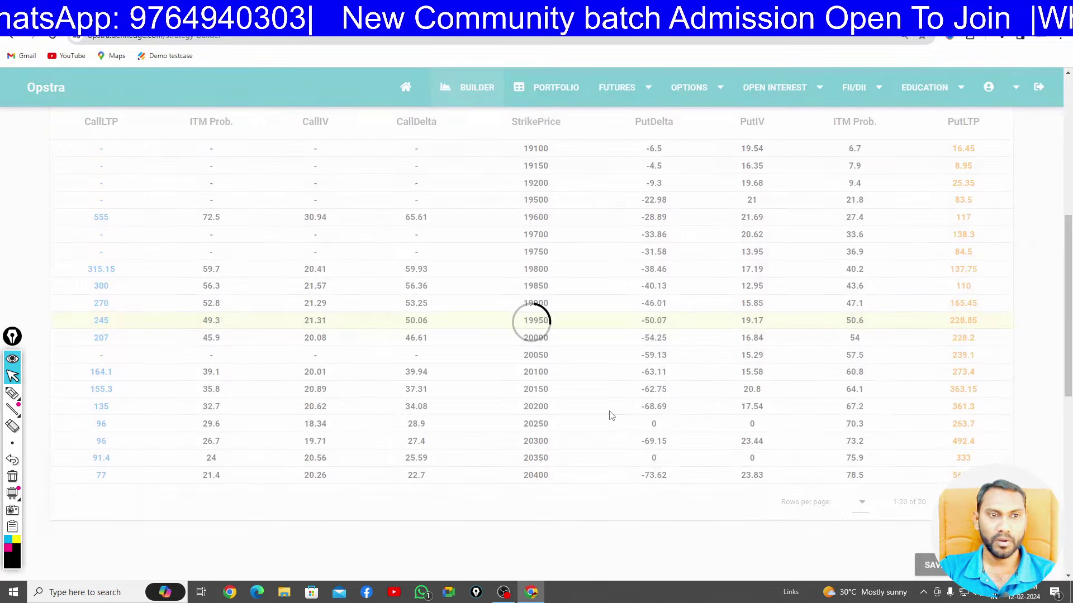
scroll(611, 415, "down", 7)
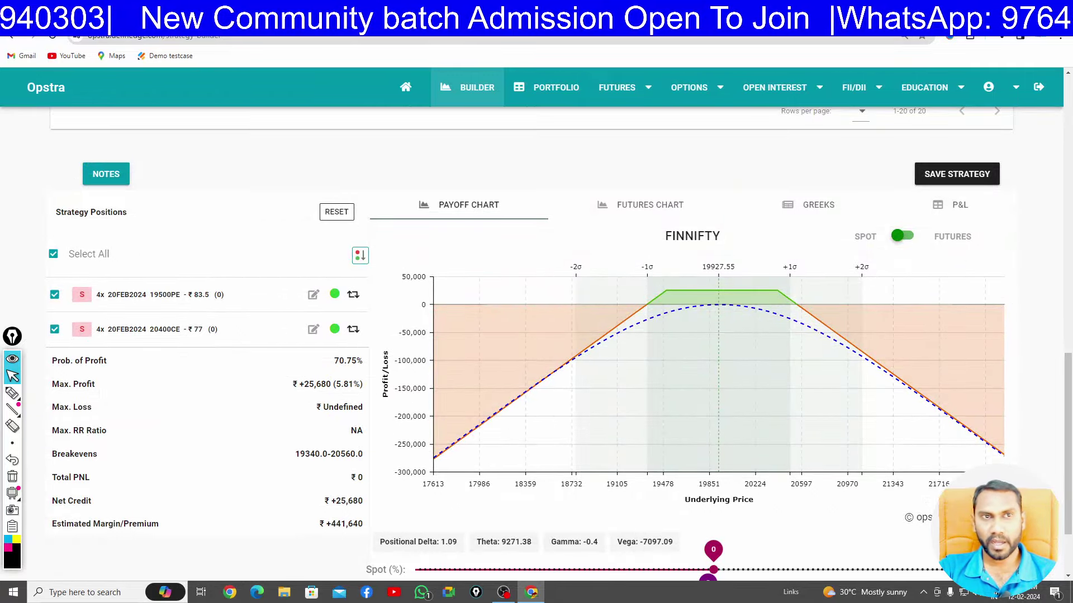
Switch to the Investing Daddy option chain and set the FINNIFTY expiry to 20-02-2024
key("ctrl+Tab")
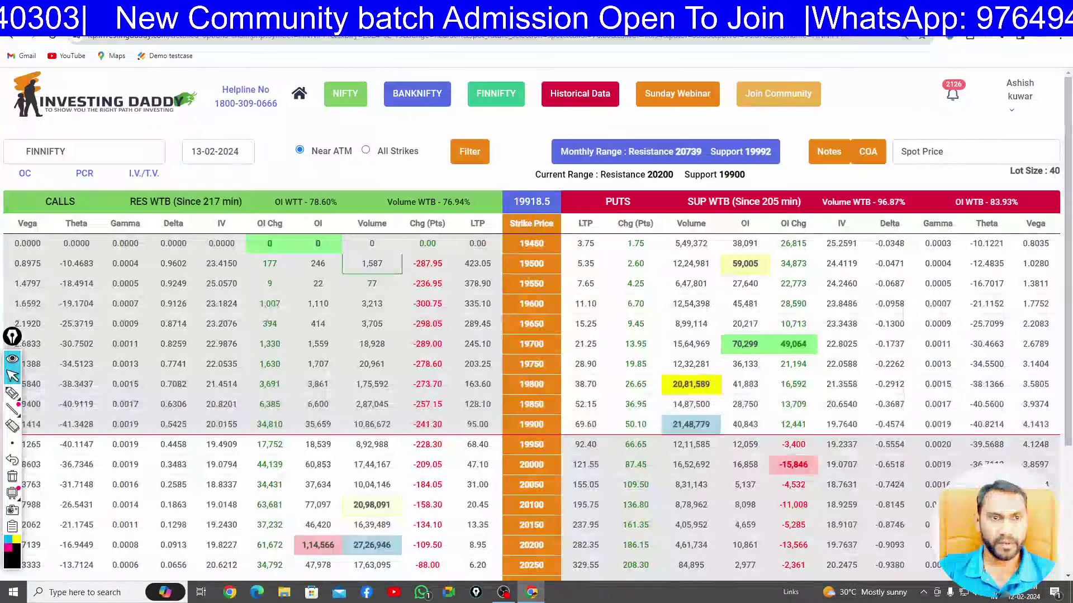
left_click(224, 160)
left_click(217, 193)
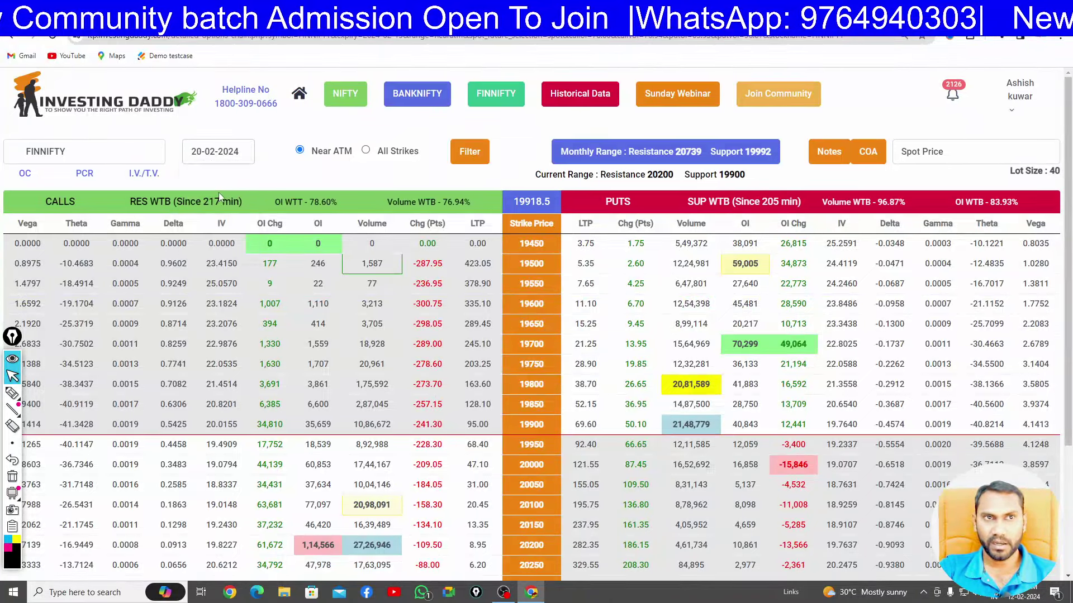